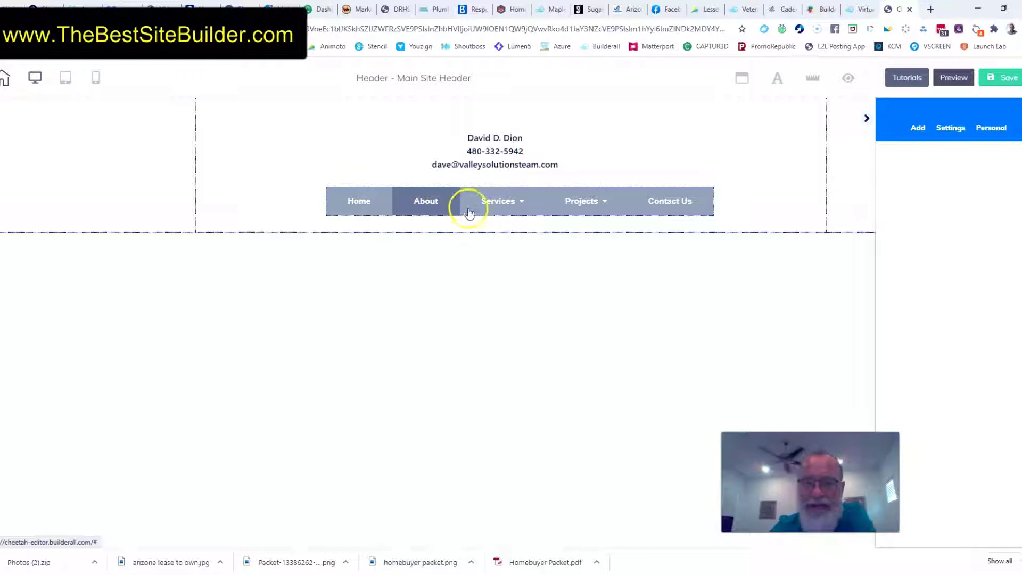
Delete the Contact Us and Projects items from the header's navigation menu and save the item list
mouse_move(519, 213)
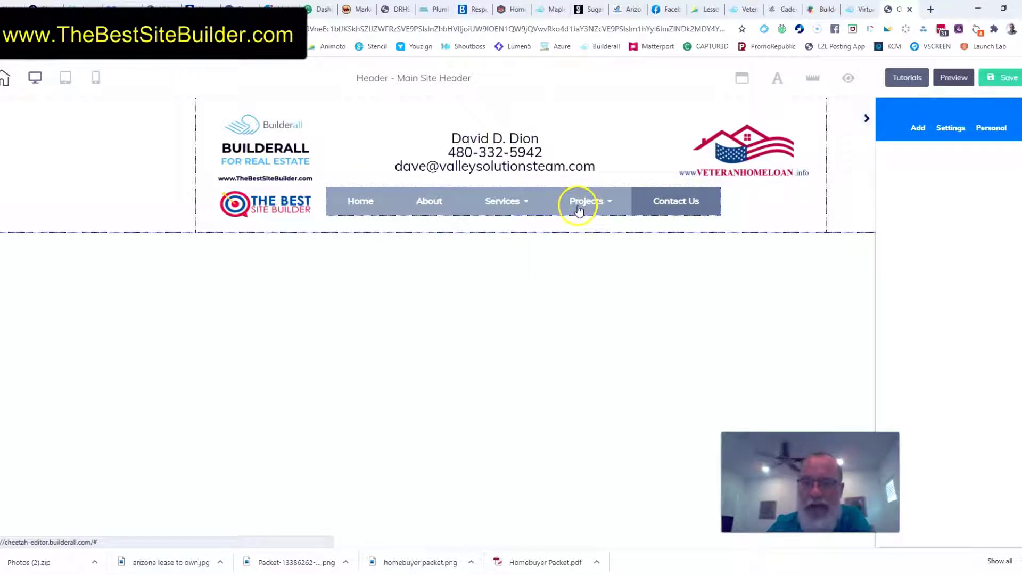
mouse_move(591, 198)
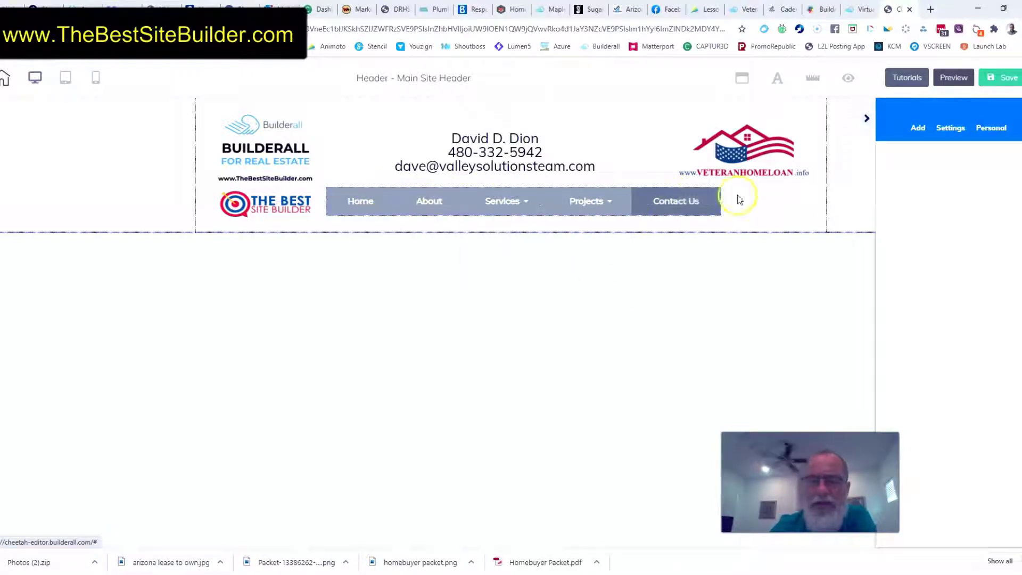
click(396, 214)
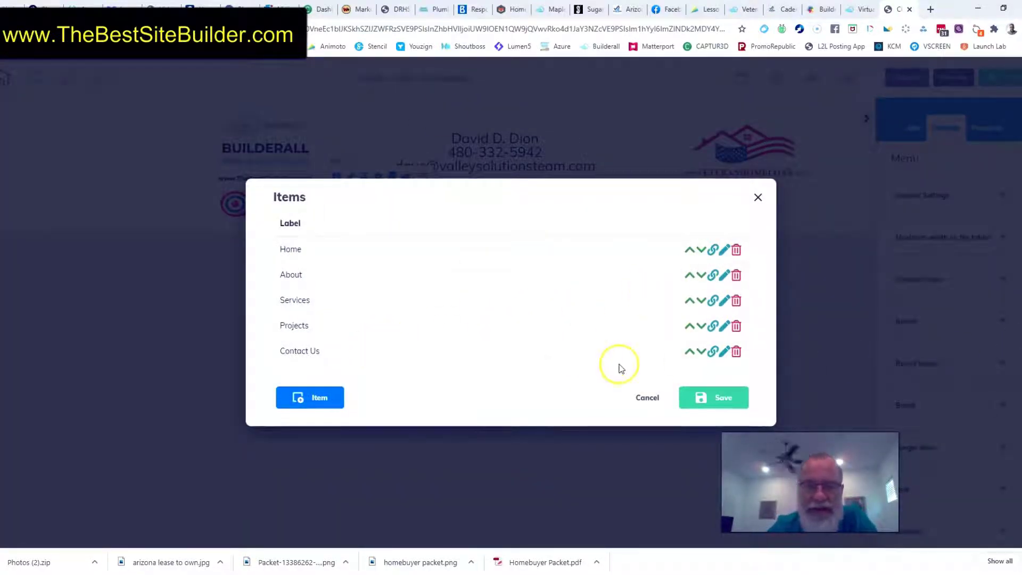
click(736, 352)
click(738, 344)
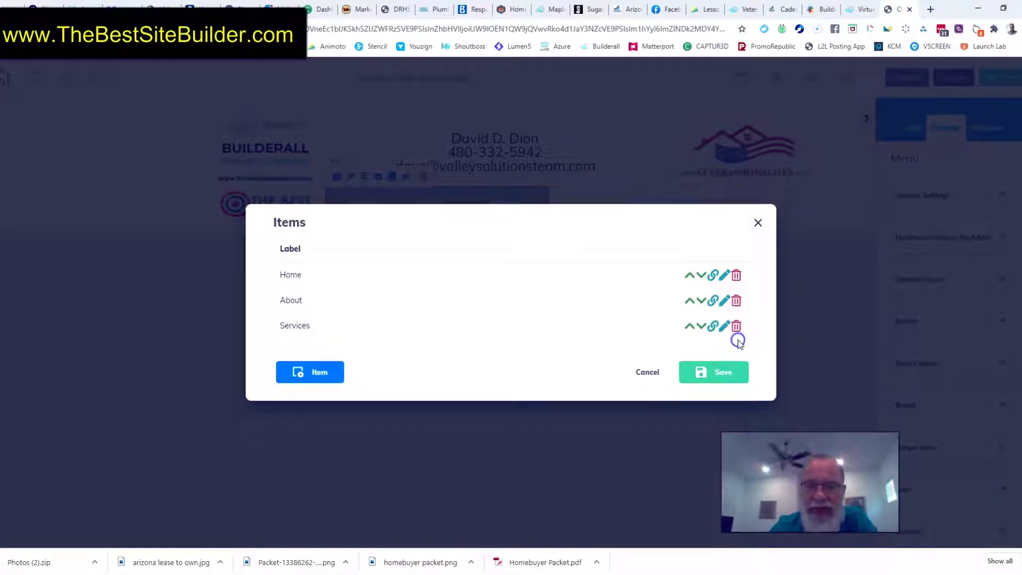
click(714, 371)
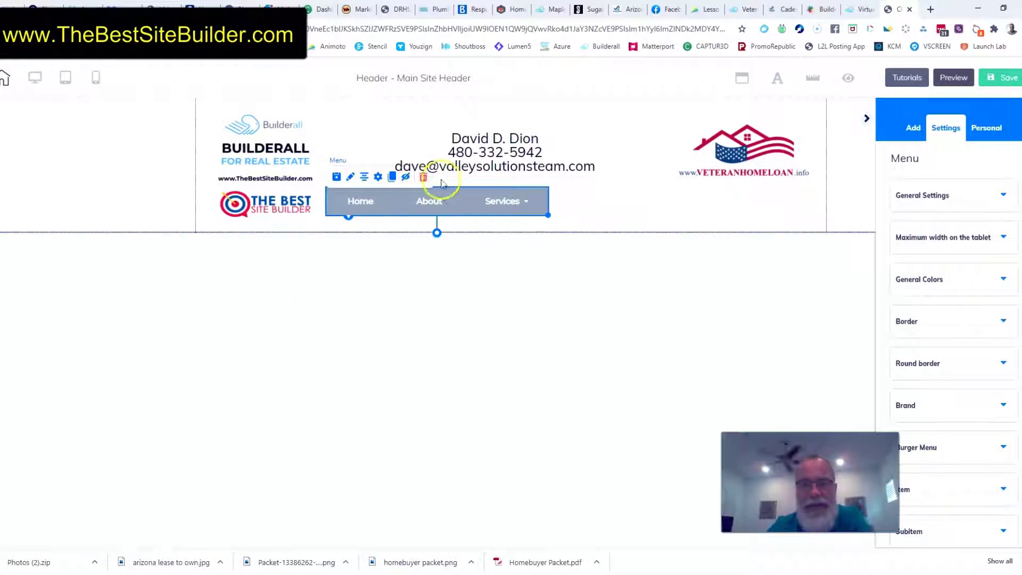
Move the shortened navigation menu to the right so it sits beneath the contact text in the header
mouse_move(471, 206)
drag(471, 206, 554, 206)
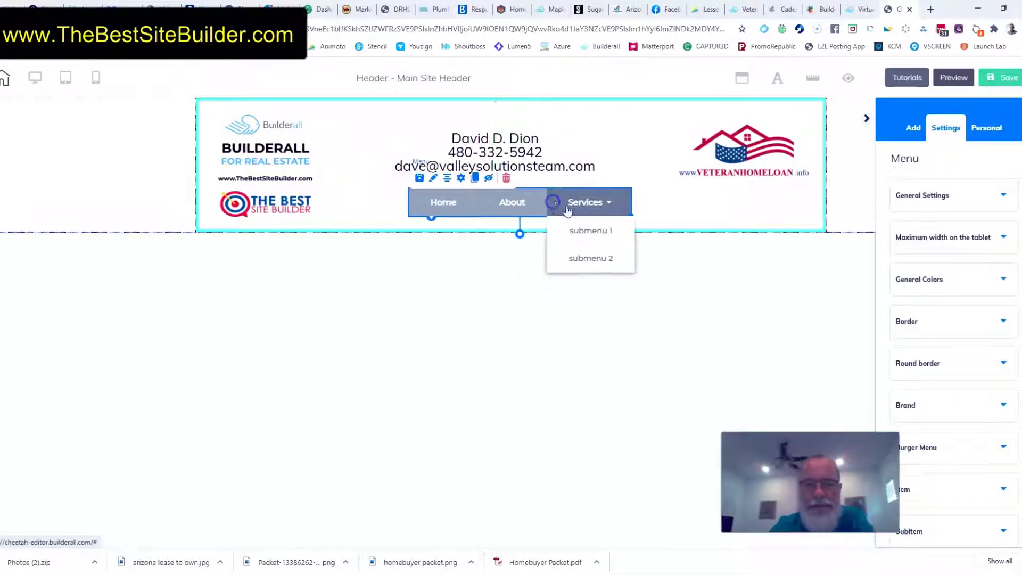
click(486, 208)
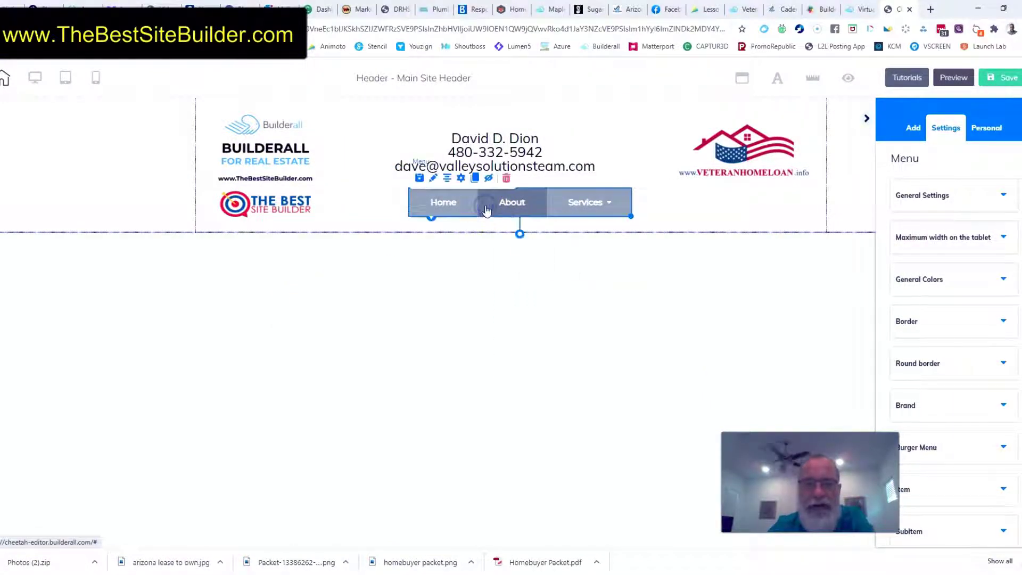
Delete the About and Services items from the header menu, leaving only Home, and save the item list
click(461, 179)
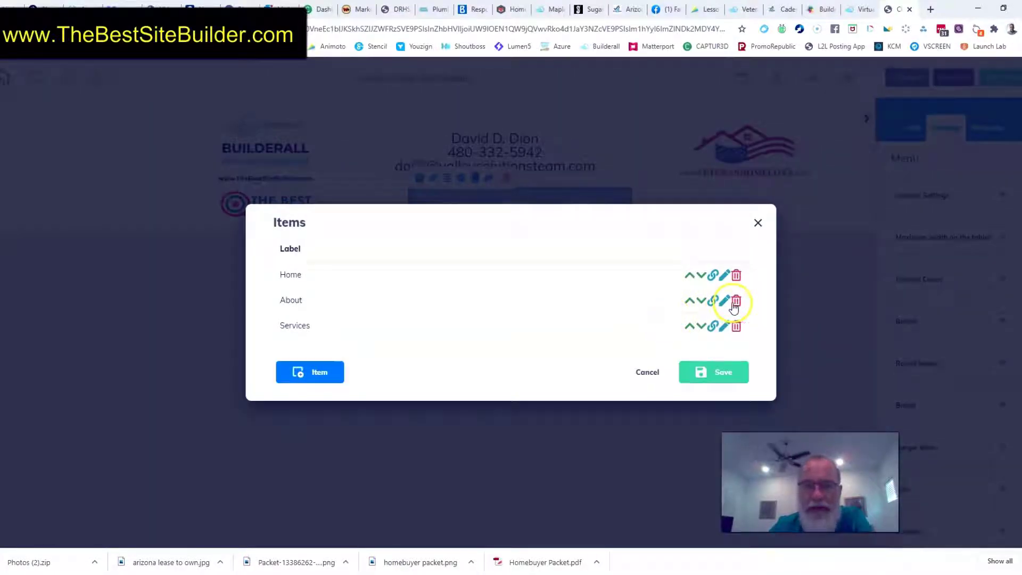
click(736, 303)
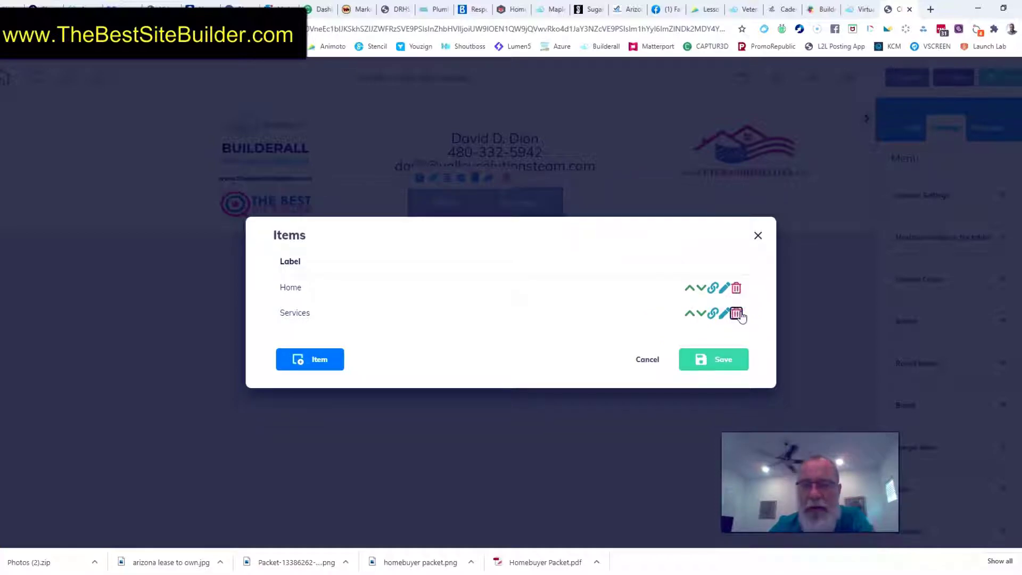
click(737, 314)
click(722, 353)
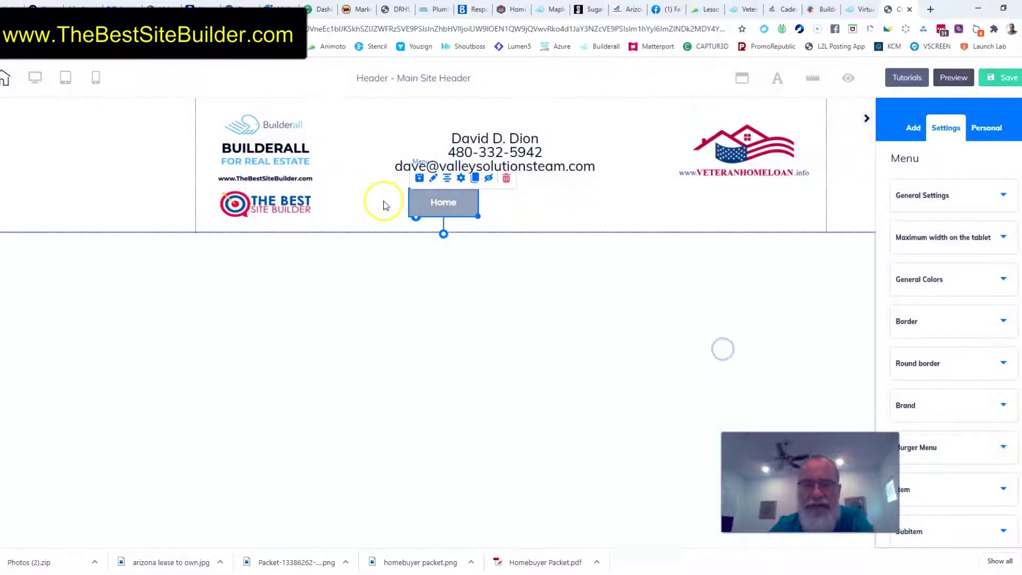
Add a new item labelled Contact to the header menu and save the item list
click(461, 179)
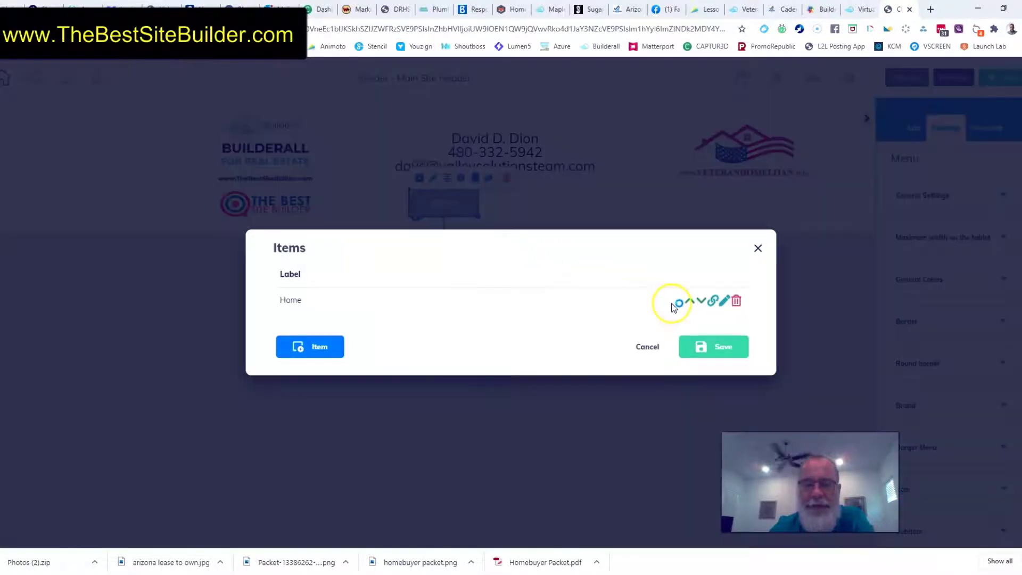
click(315, 354)
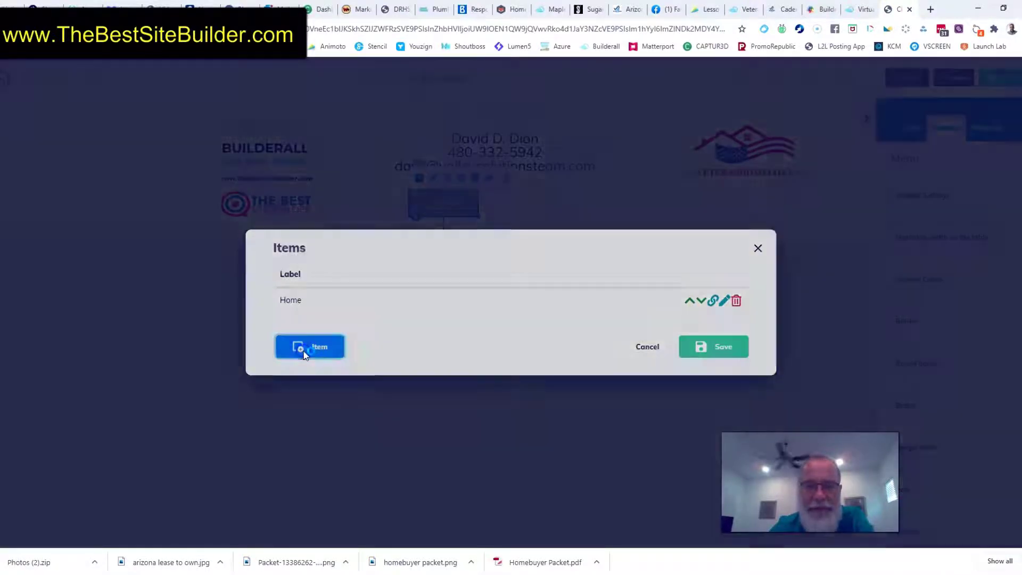
click(372, 244)
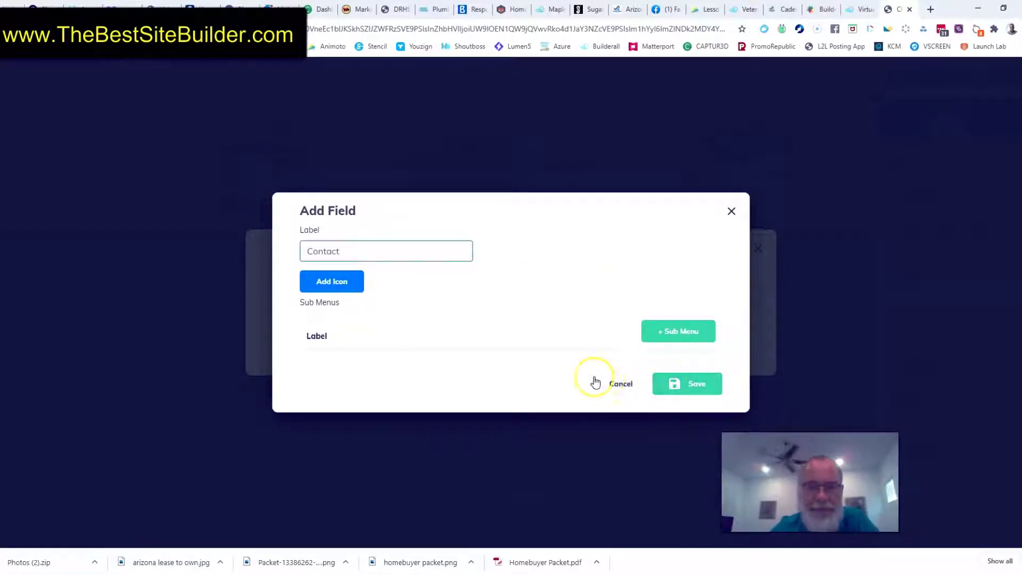
click(691, 389)
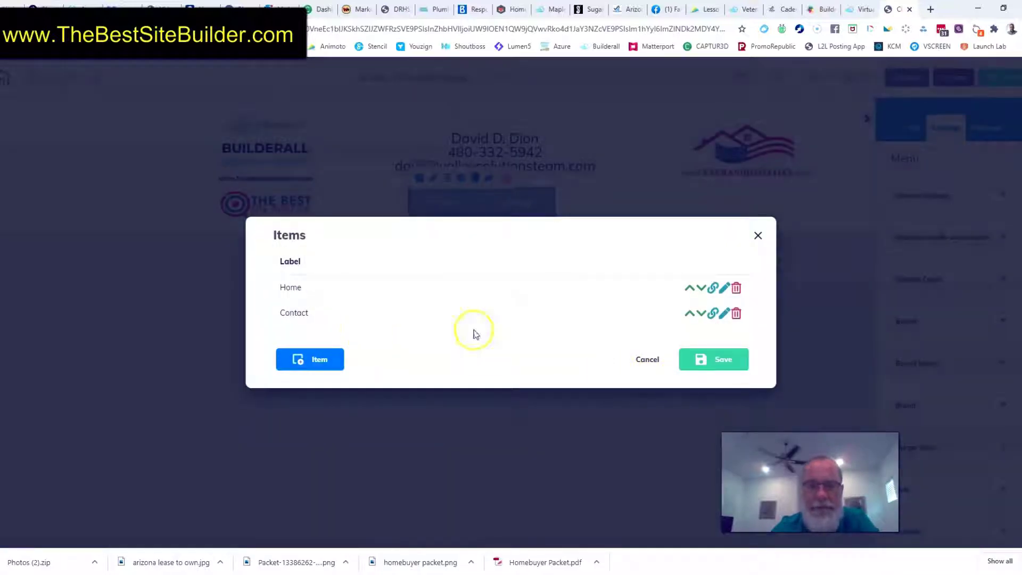
click(712, 358)
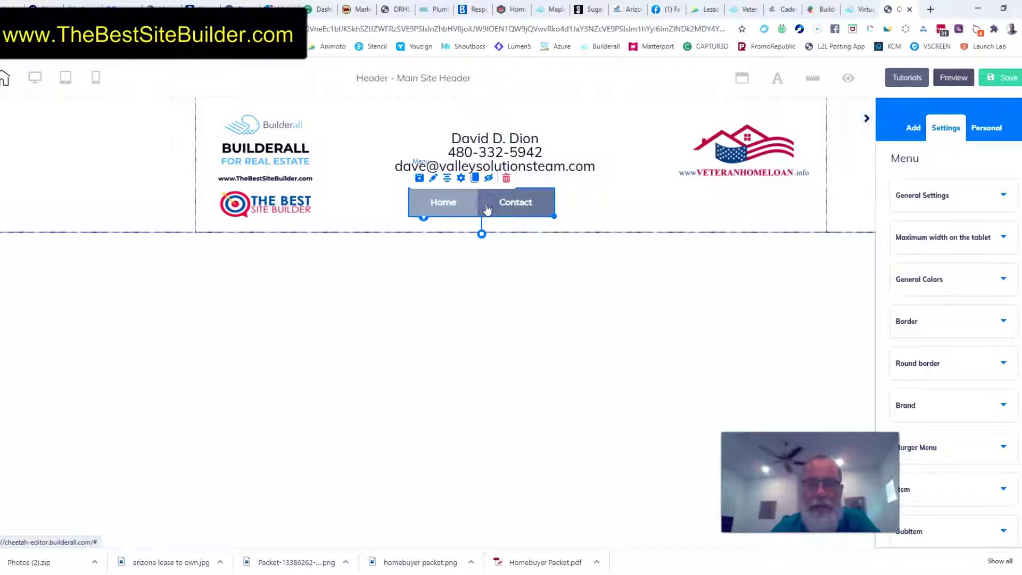
Add another header menu item labelled Communities
click(461, 180)
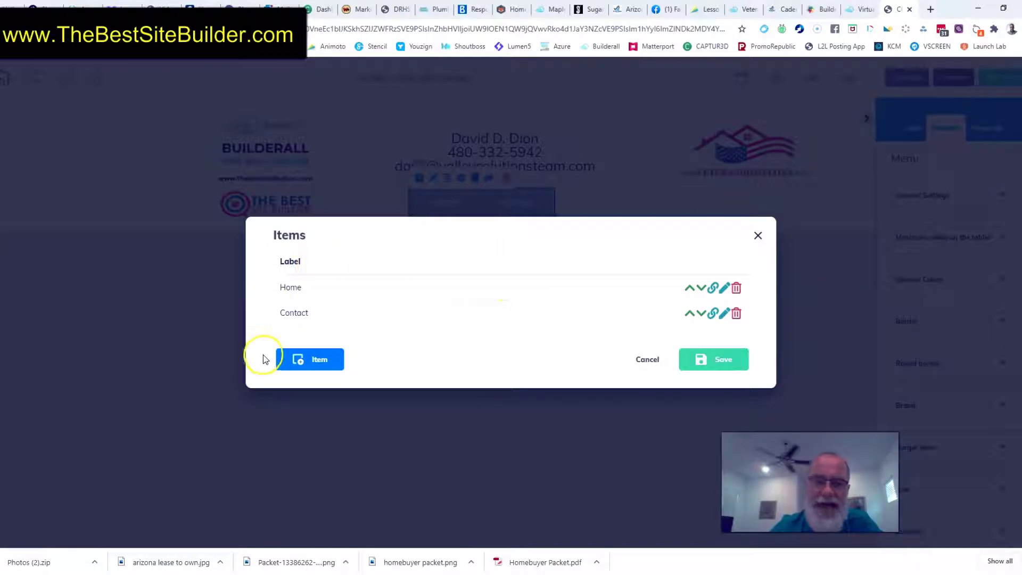
click(319, 360)
click(325, 243)
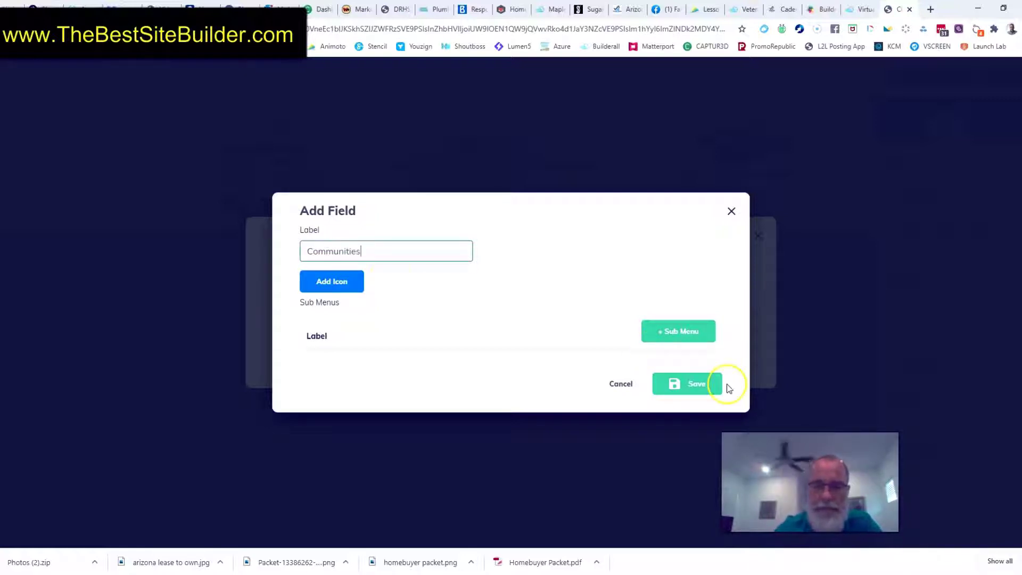
click(691, 383)
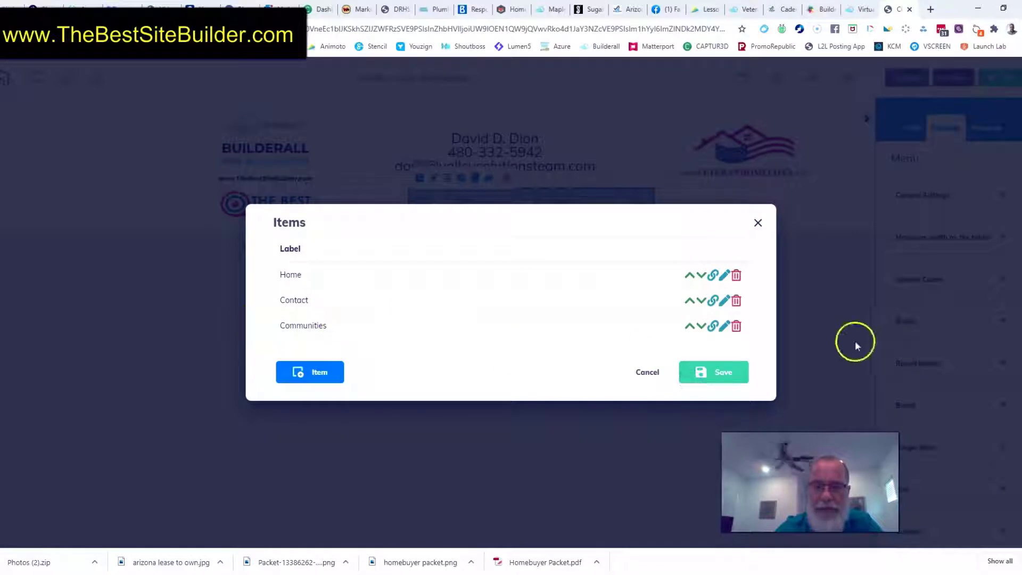
Edit the Communities menu item and give it a submenu entry named Power Ranch
click(724, 327)
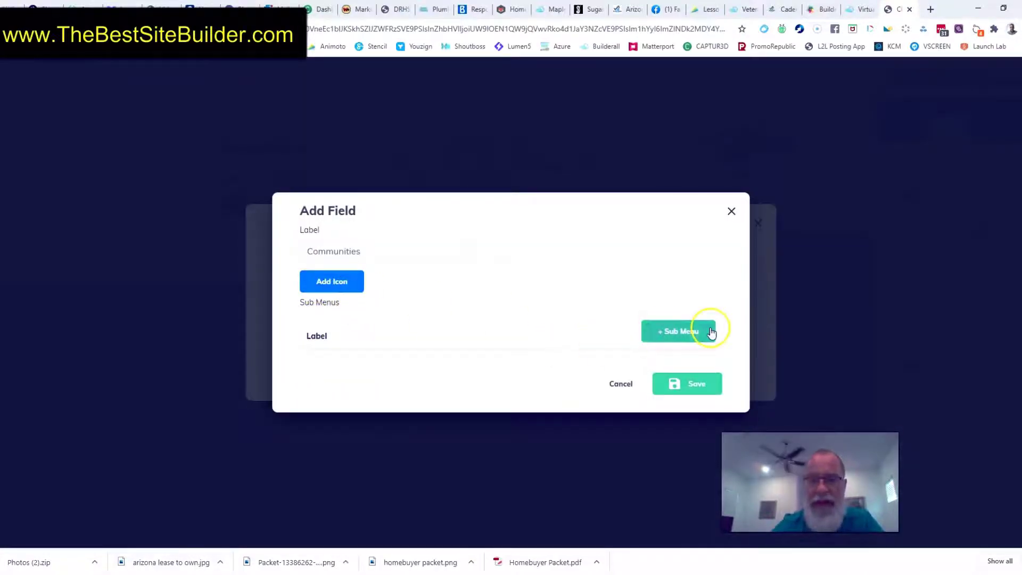
click(676, 334)
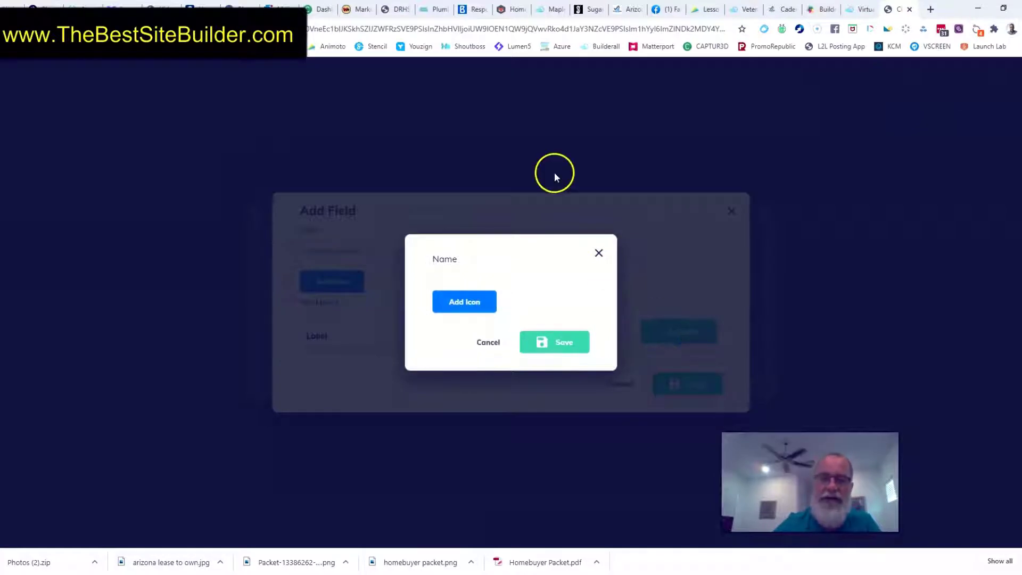
click(530, 275)
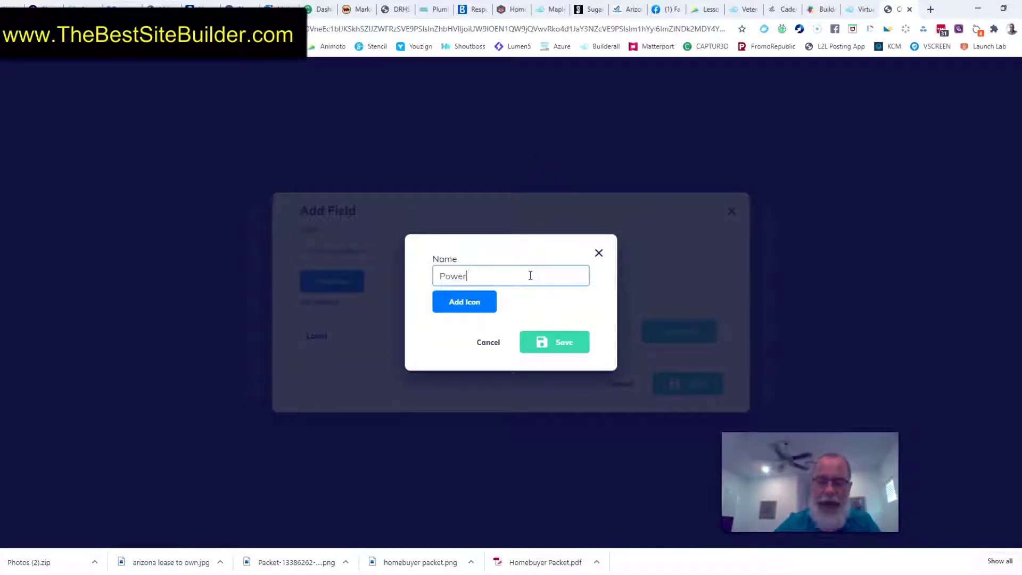
click(544, 341)
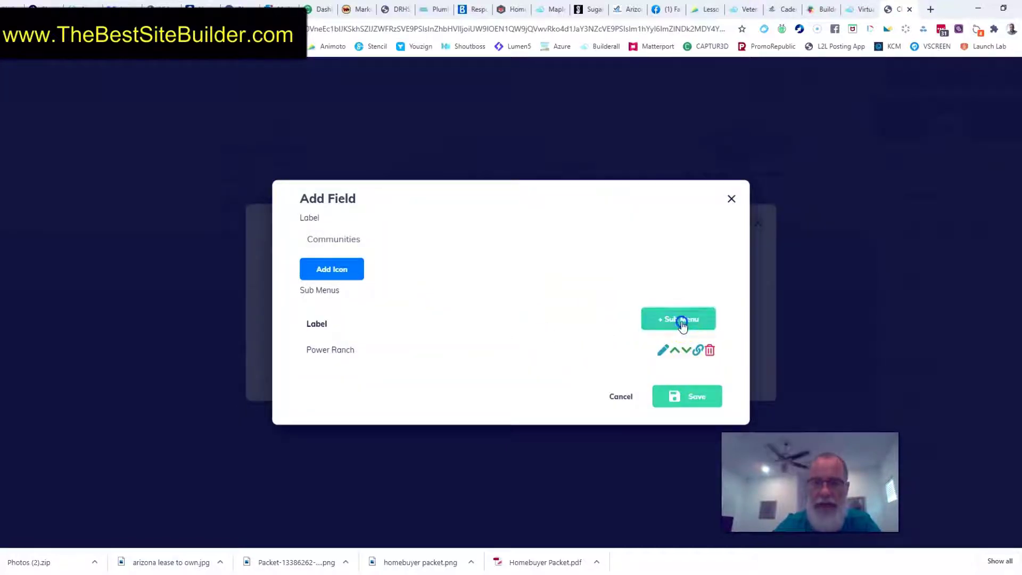
Add a second submenu entry named Seville under Communities
click(682, 323)
click(566, 278)
text(Seville)
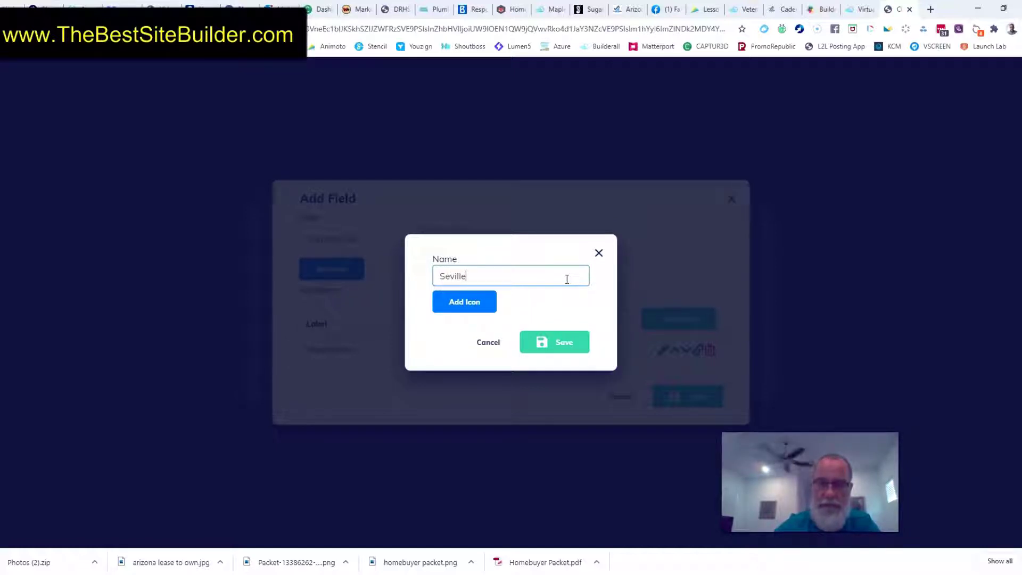
click(554, 342)
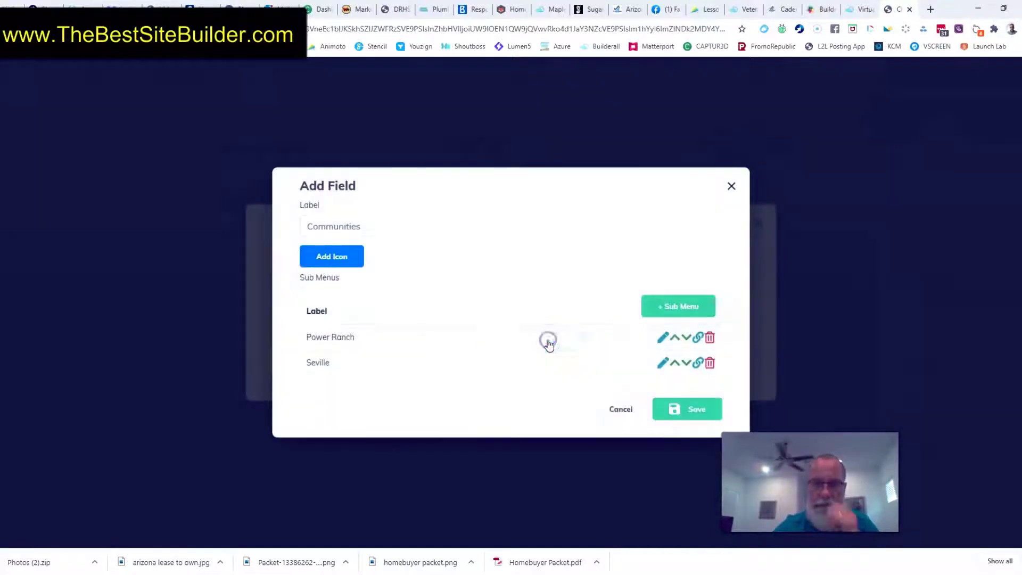
Add a third submenu entry named Finley Farms under Communities
click(691, 302)
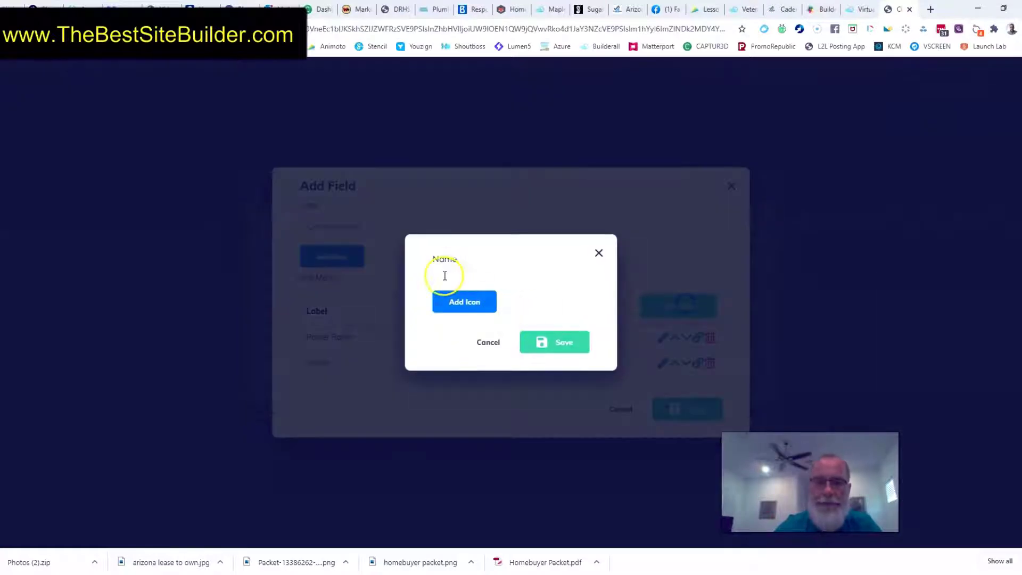
click(444, 275)
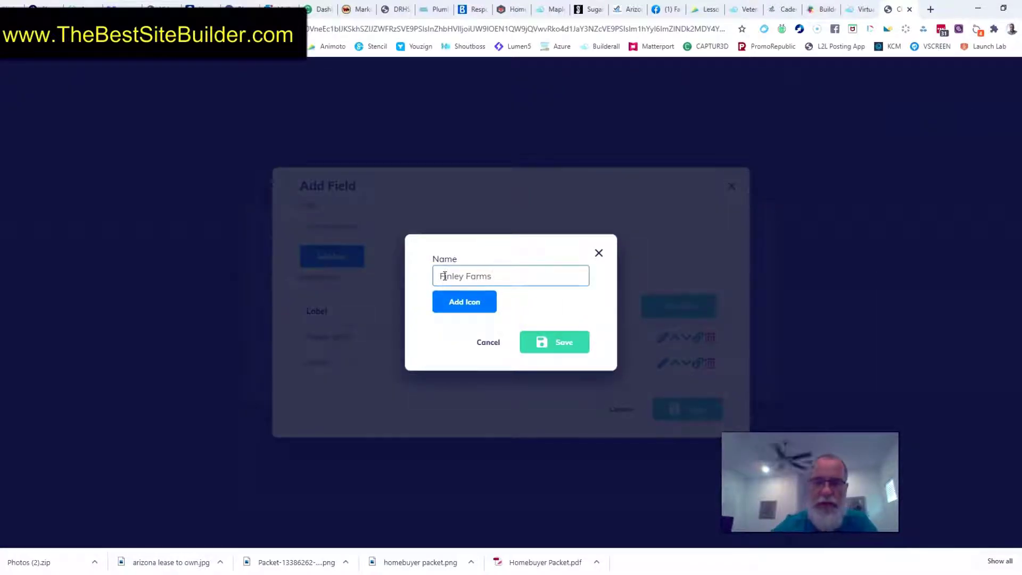
click(543, 341)
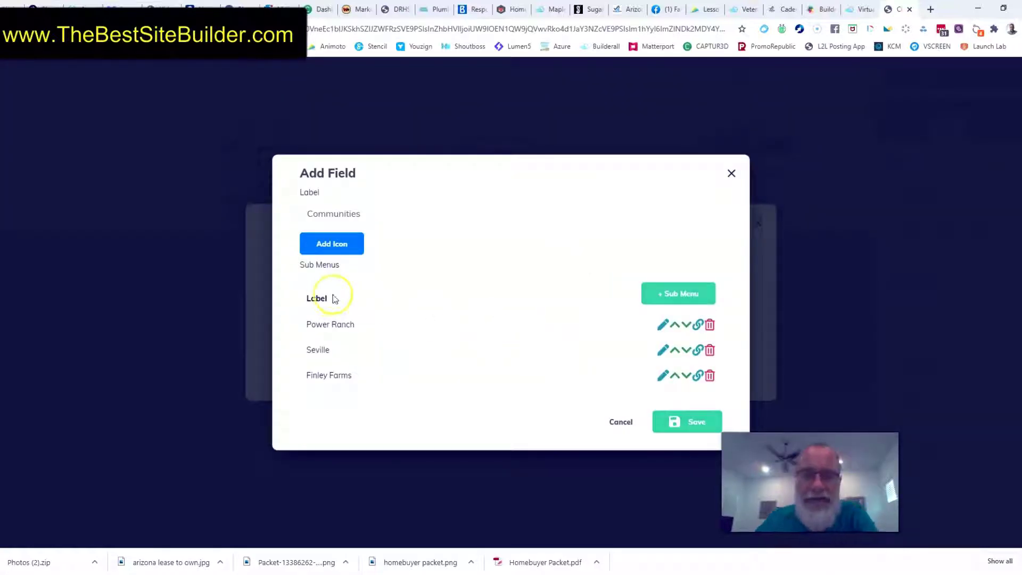
Reorder the Communities submenu so Finley Farms comes first, above Power Ranch and Seville, and save the menu
click(675, 377)
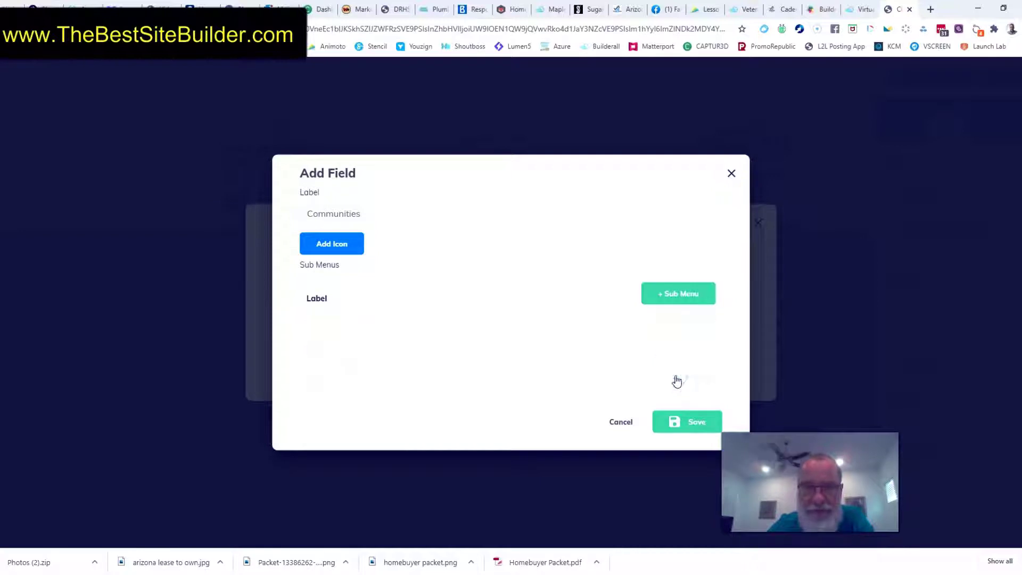
click(675, 351)
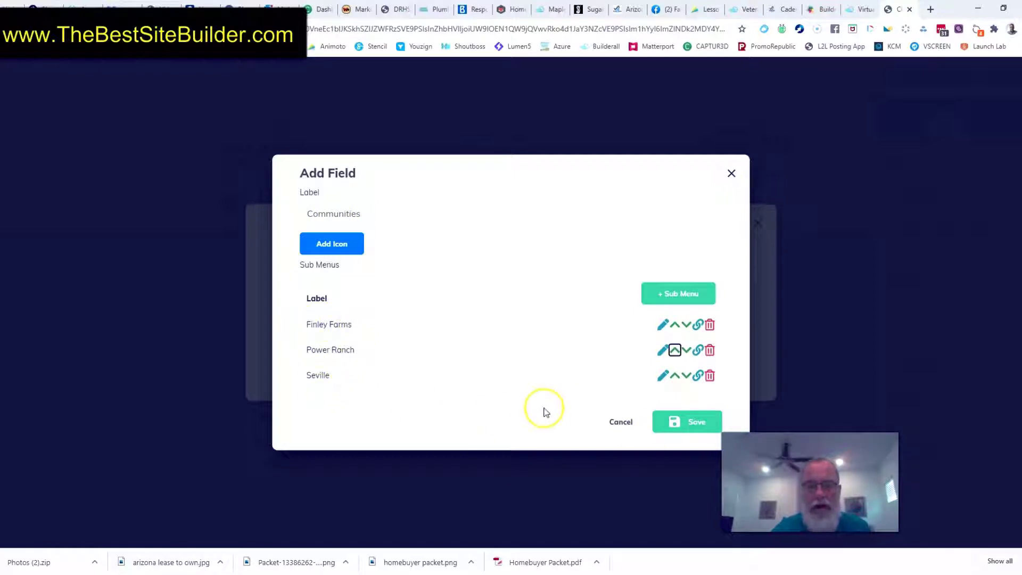
click(686, 422)
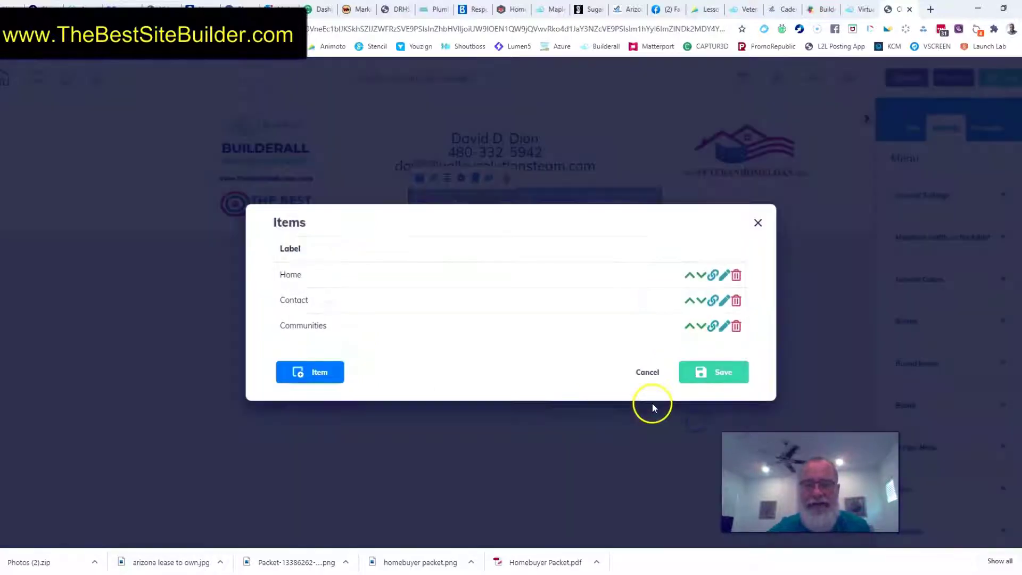
click(722, 372)
mouse_move(578, 212)
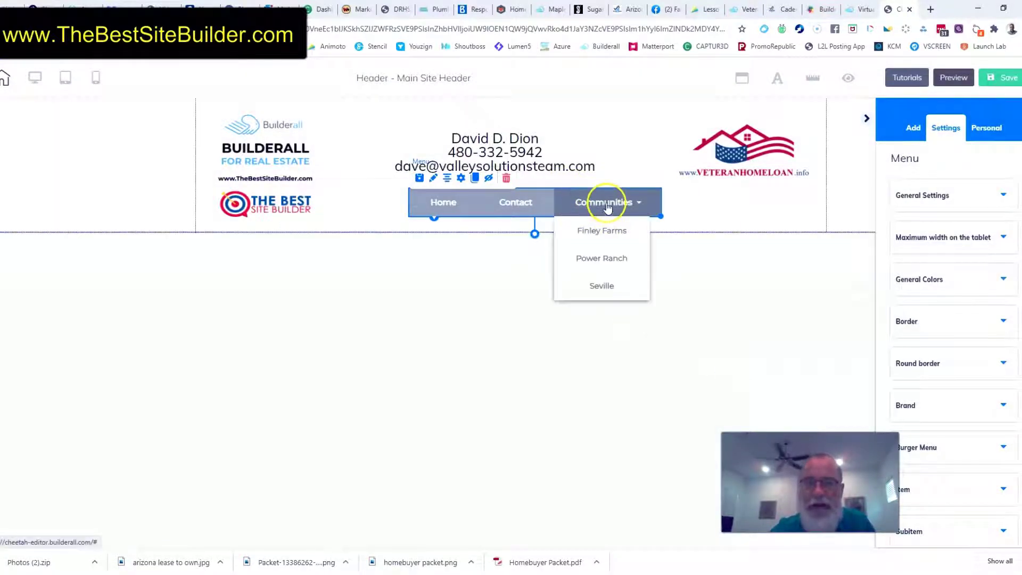
Move the Communities item ahead of Contact in the header menu and save the new order
mouse_move(605, 203)
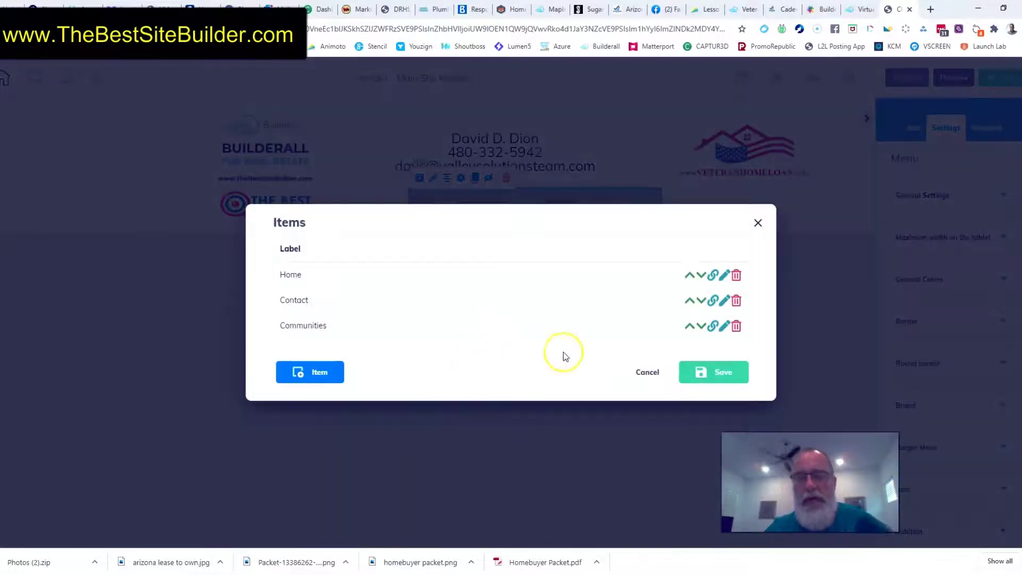
click(690, 326)
click(716, 375)
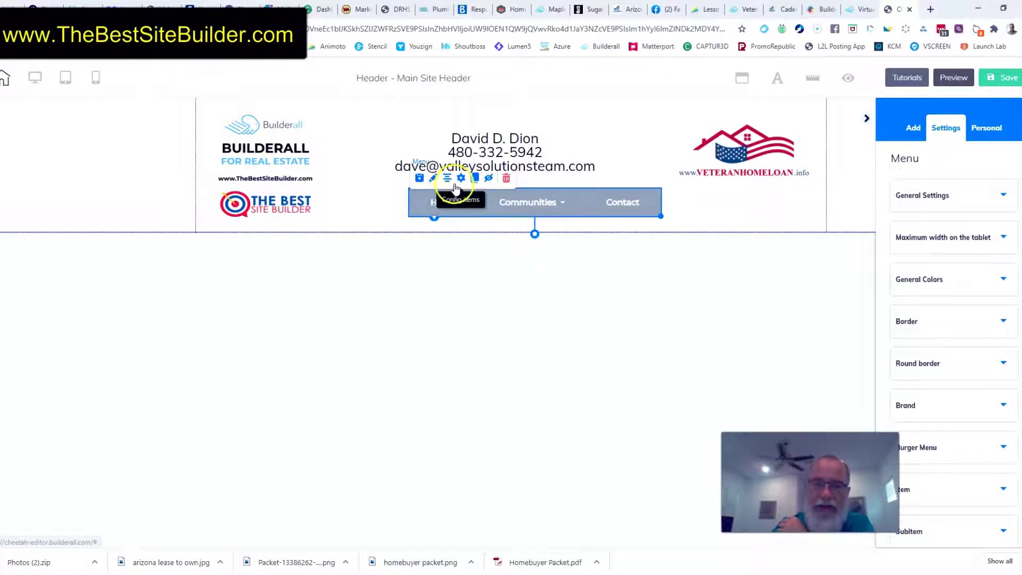
Link the header menu's Home item to the Home page, opening in a new tab, and save the menu
click(406, 173)
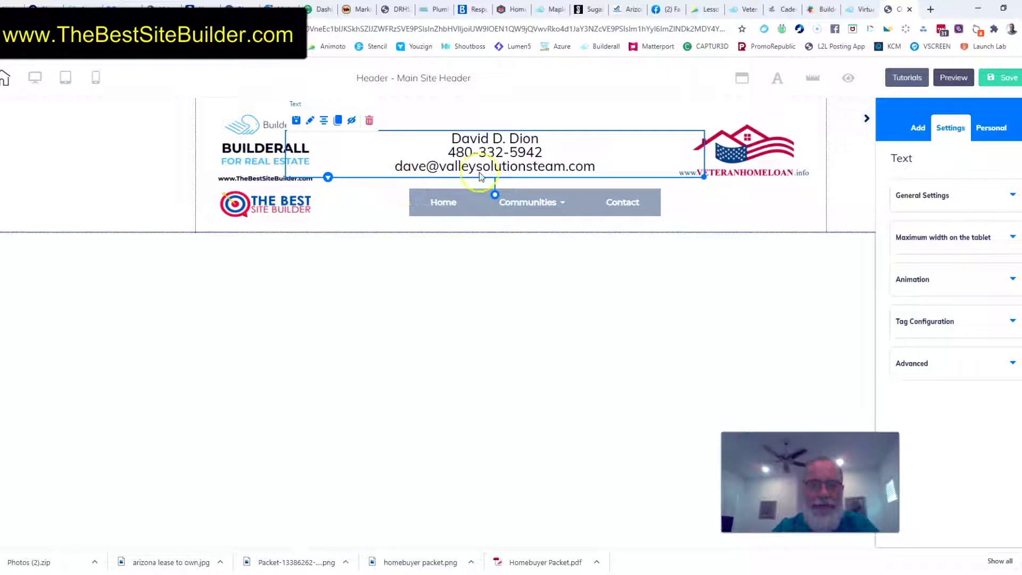
click(476, 196)
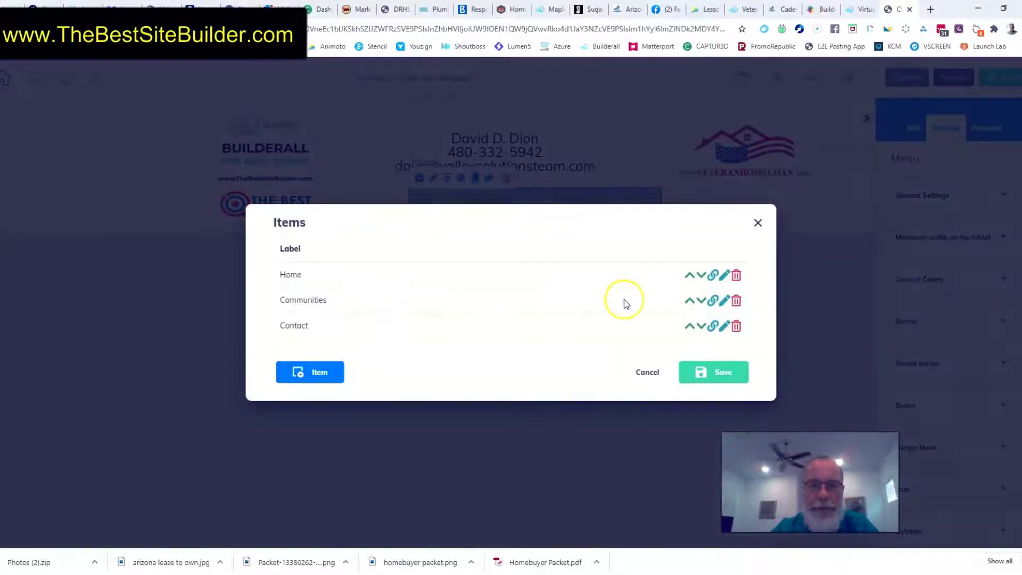
click(712, 275)
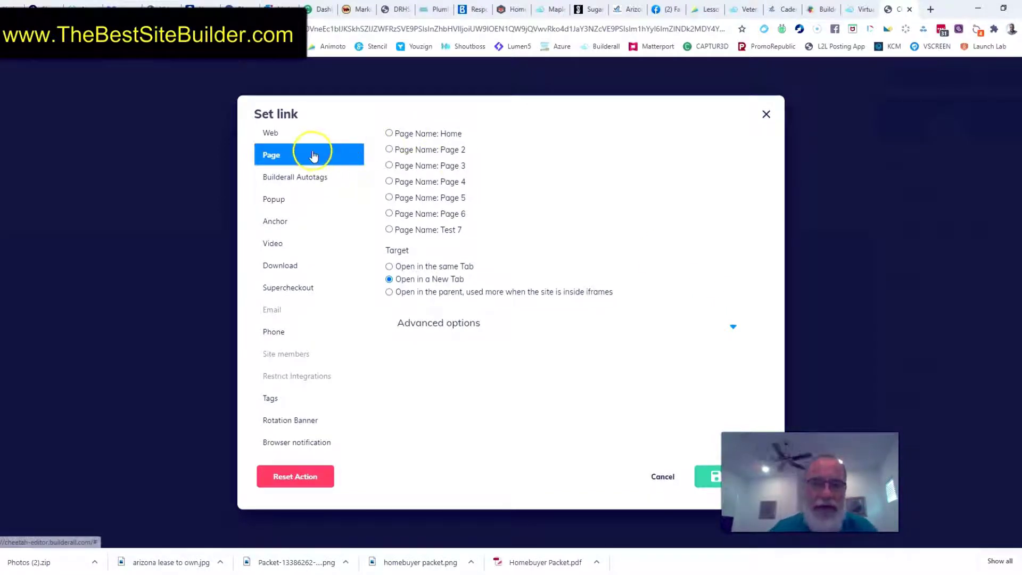
click(268, 133)
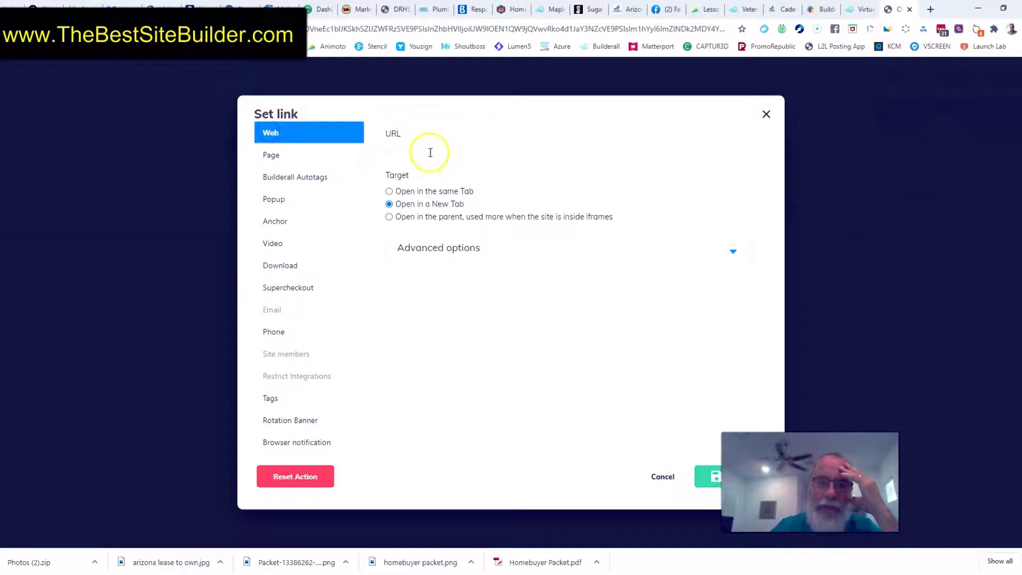
click(263, 155)
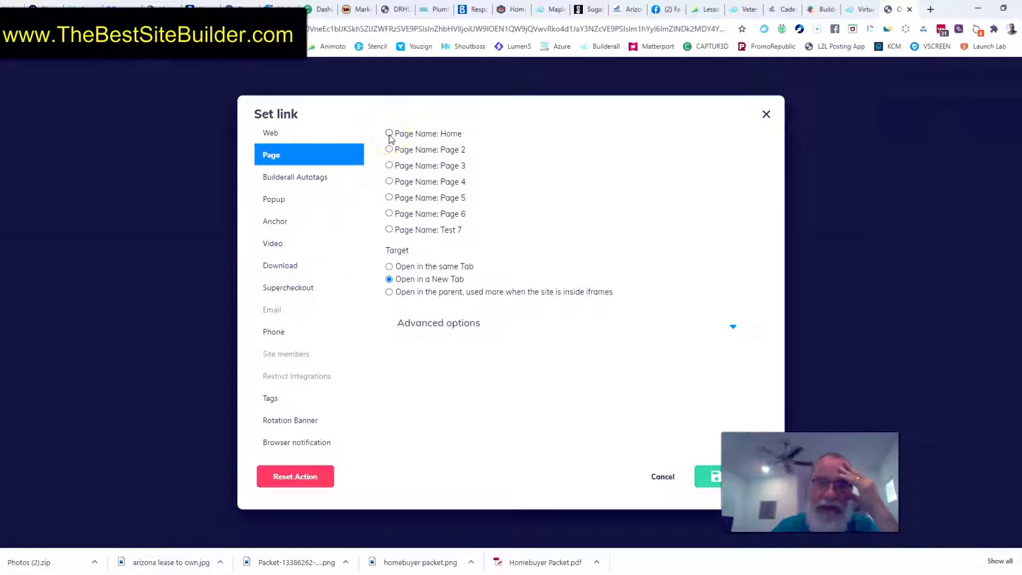
click(705, 477)
click(696, 383)
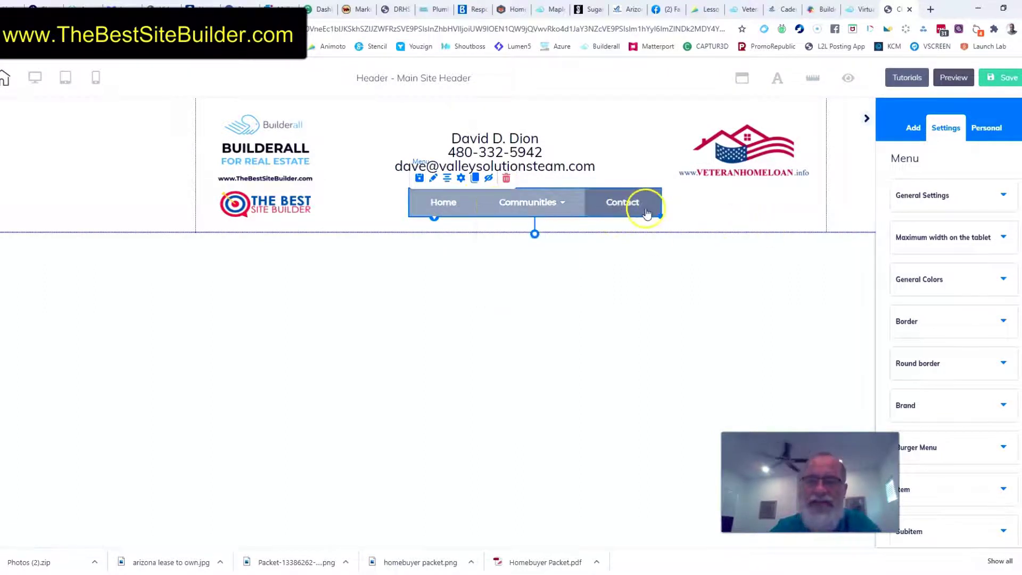
Add a Free Download item to the header menu, place it ahead of Contact, and save the menu
mouse_move(490, 193)
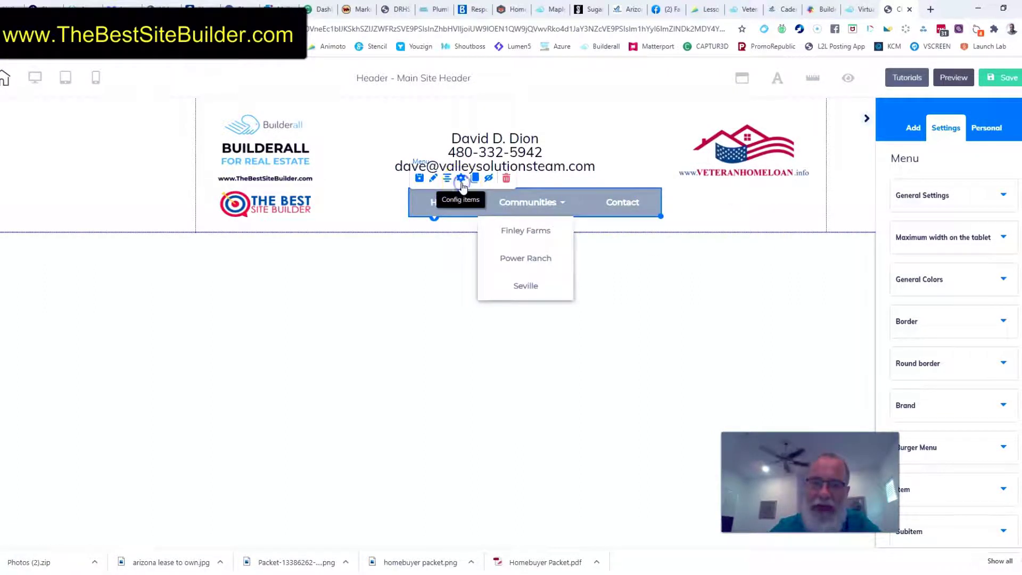
click(519, 267)
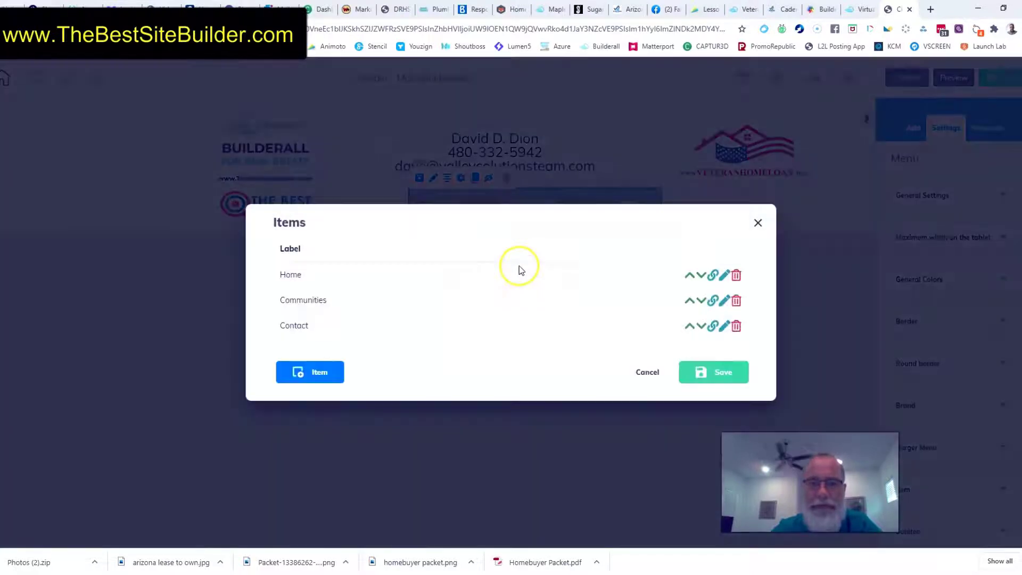
click(333, 372)
click(369, 257)
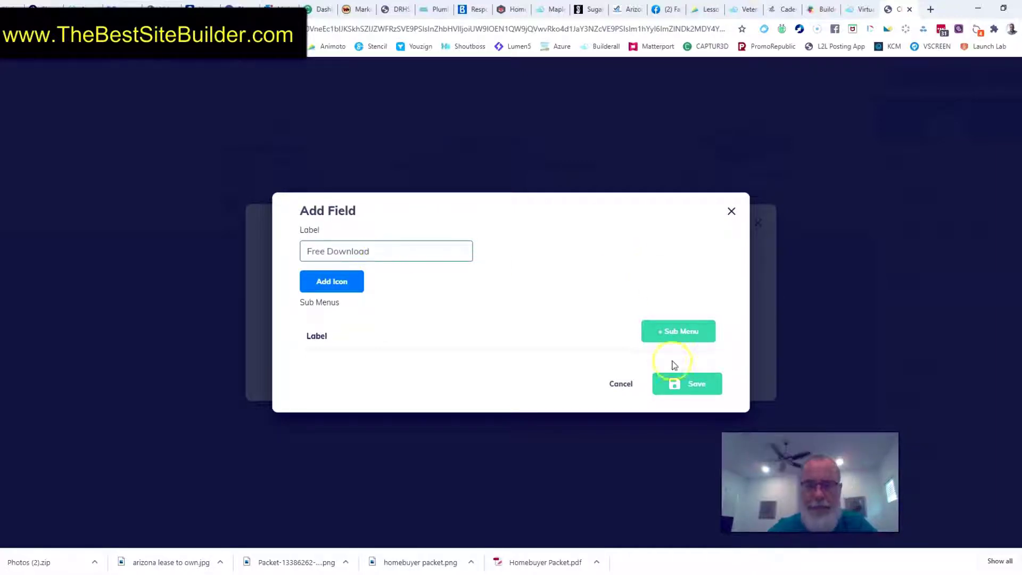
click(695, 386)
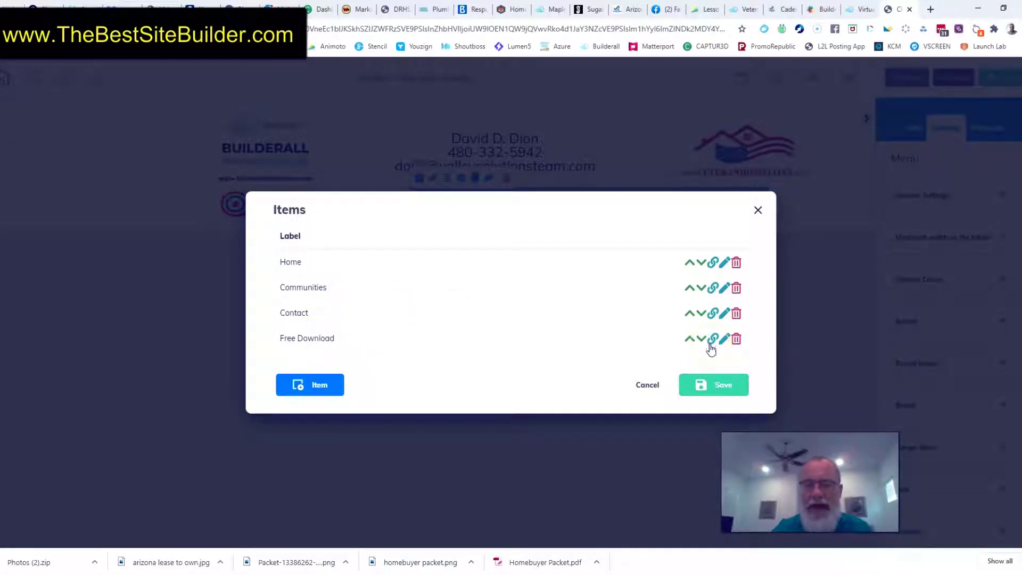
click(690, 339)
click(714, 391)
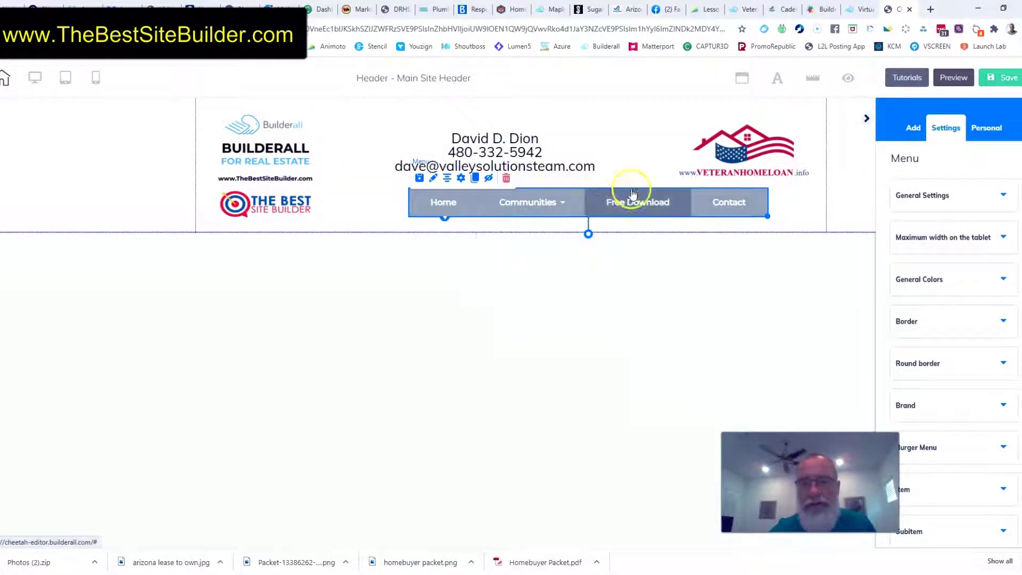
Reposition the widened menu bar so it sits centred beneath the contact details in the header
drag(676, 205, 612, 206)
click(591, 200)
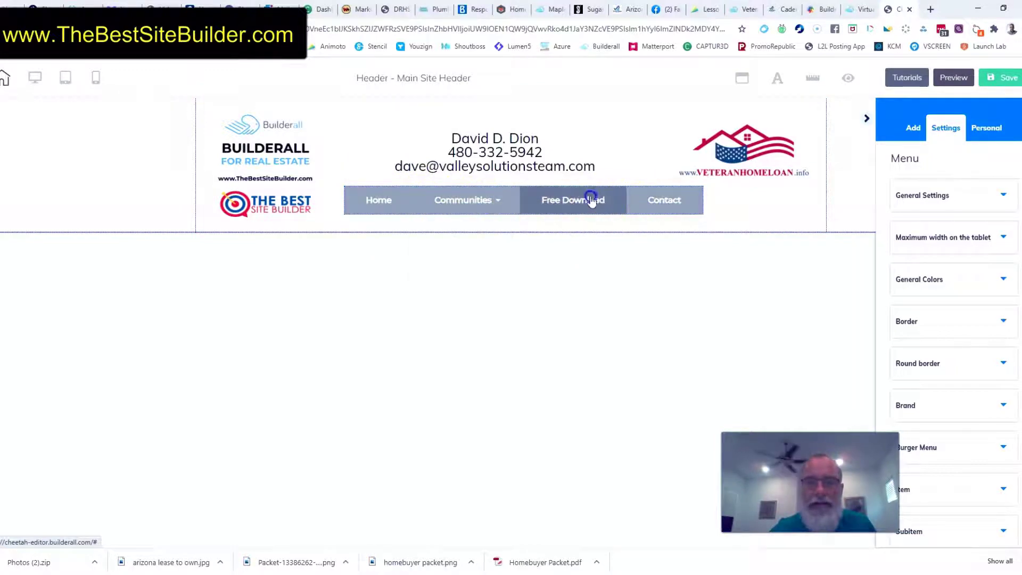
click(481, 198)
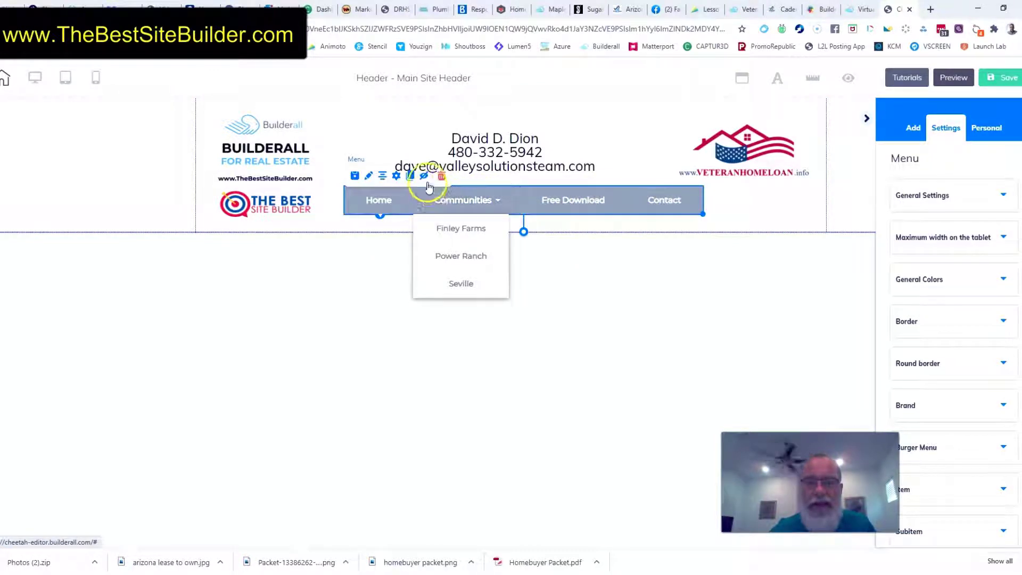
Link the Free Download item to a download of the homebuyer packet file and save the menu
click(397, 176)
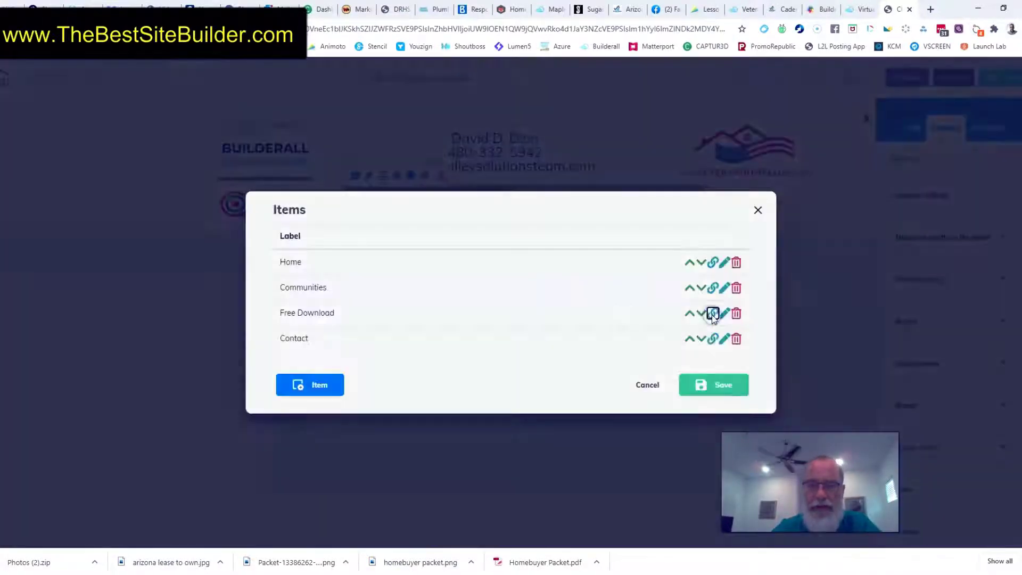
click(713, 314)
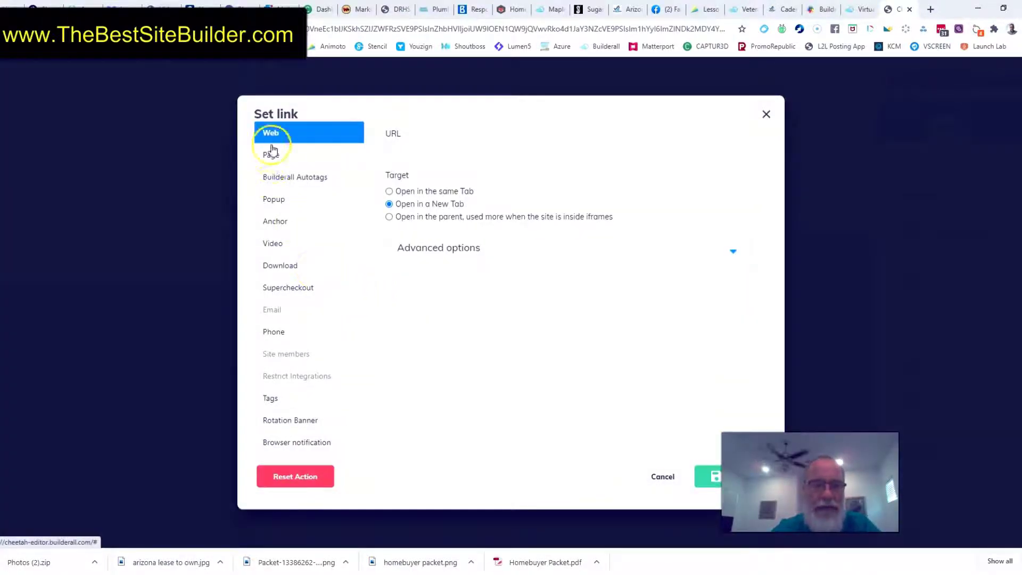
click(273, 266)
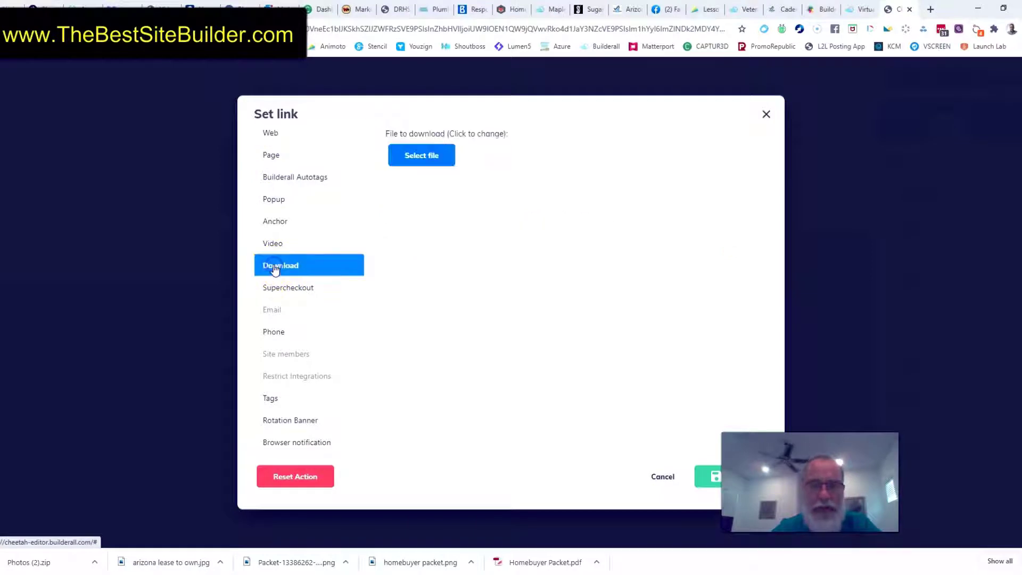
click(424, 153)
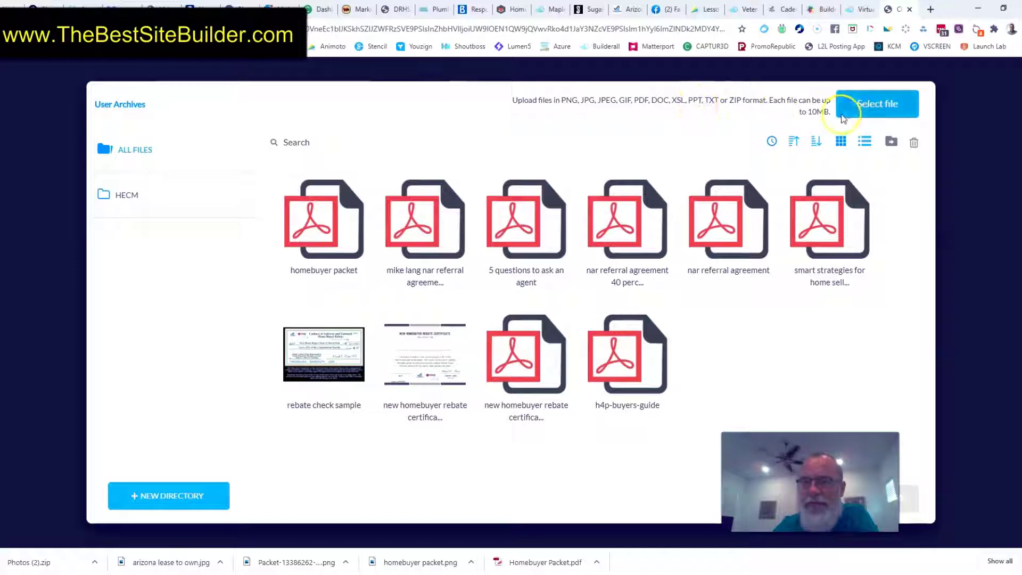
mouse_move(349, 201)
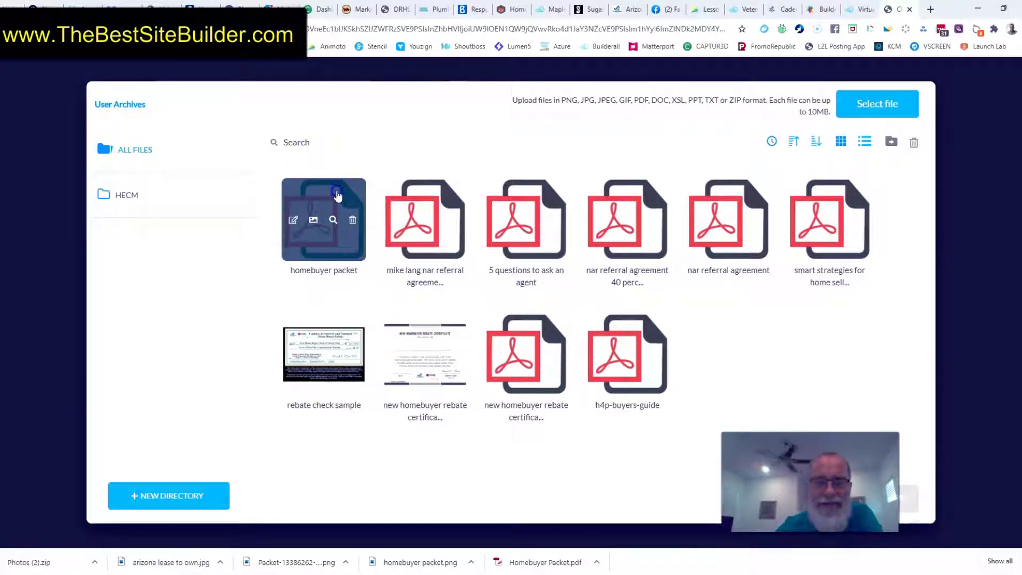
click(337, 195)
click(917, 517)
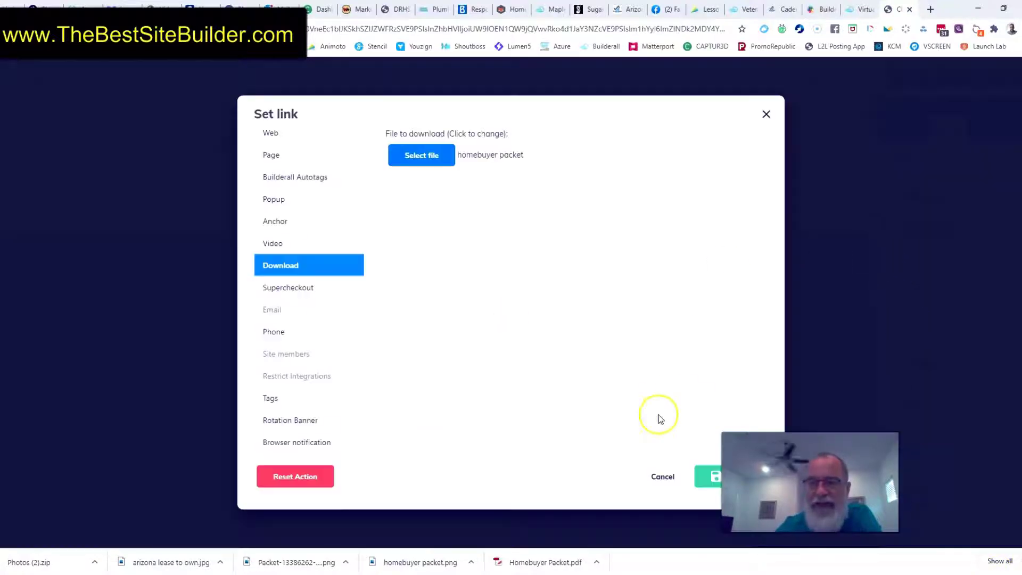
click(710, 475)
click(724, 385)
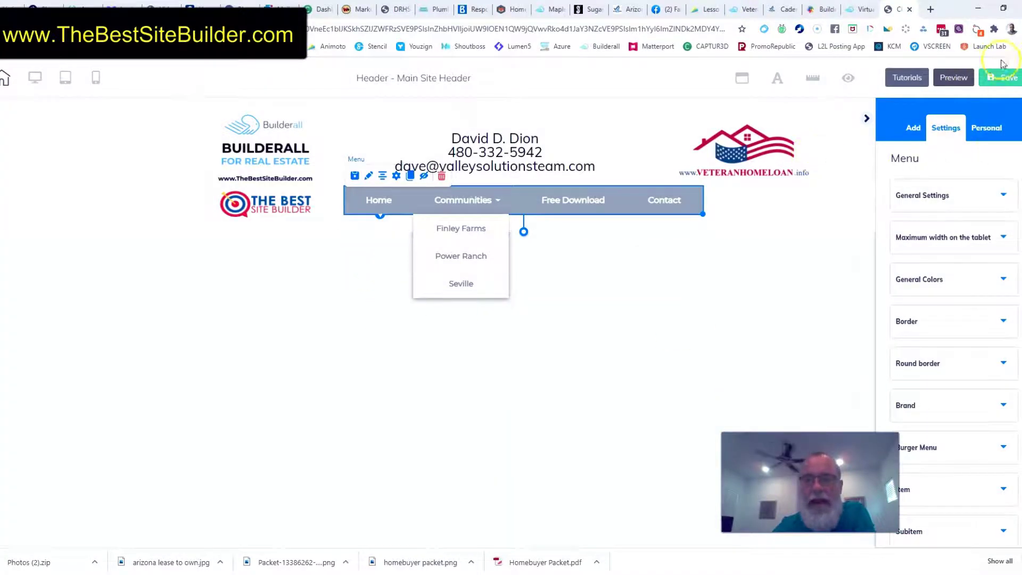
Save the Main Site Header and preview it, returning to the editor
click(1008, 79)
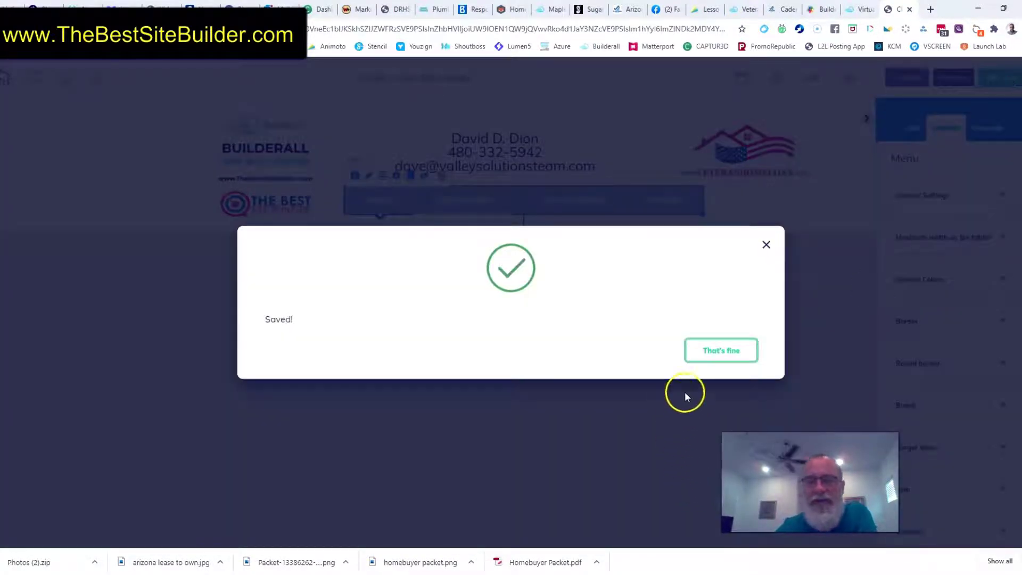
click(701, 357)
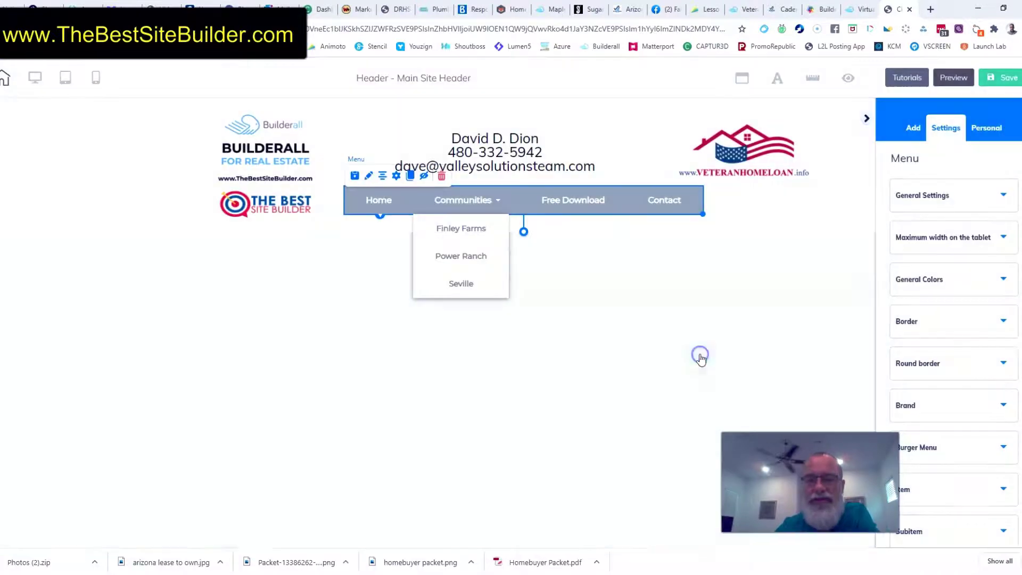
click(951, 77)
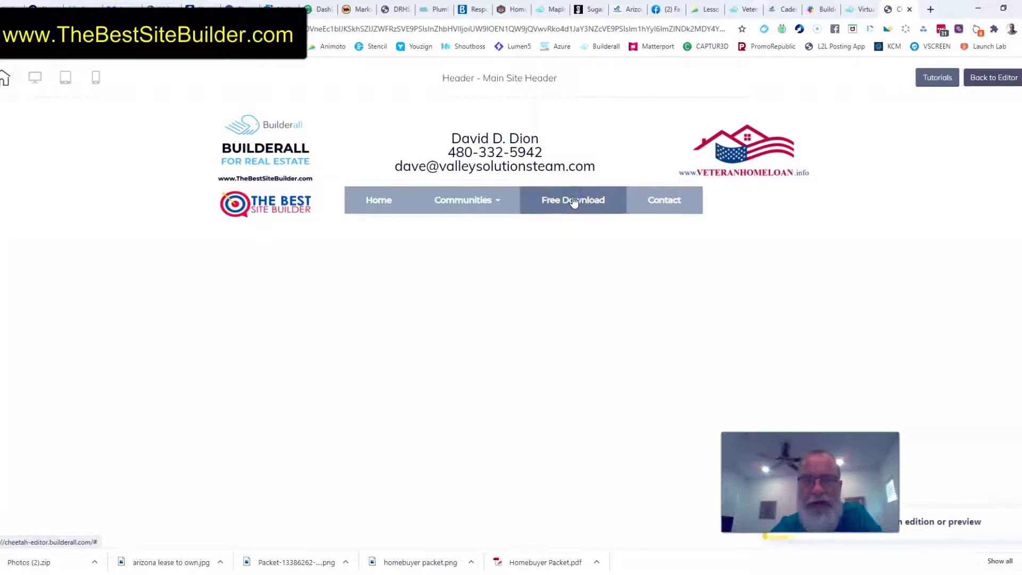
click(993, 78)
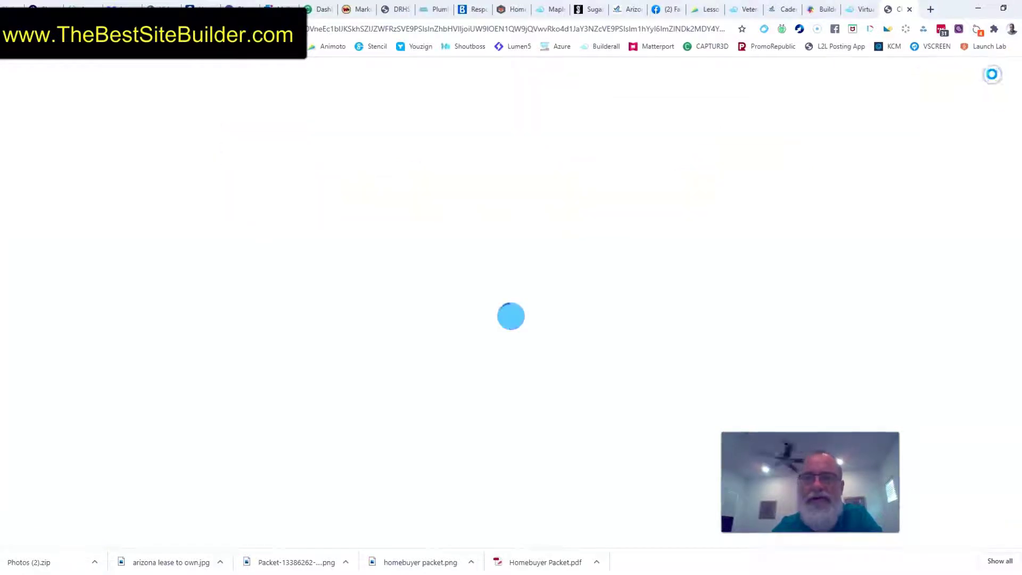
click(866, 11)
click(893, 9)
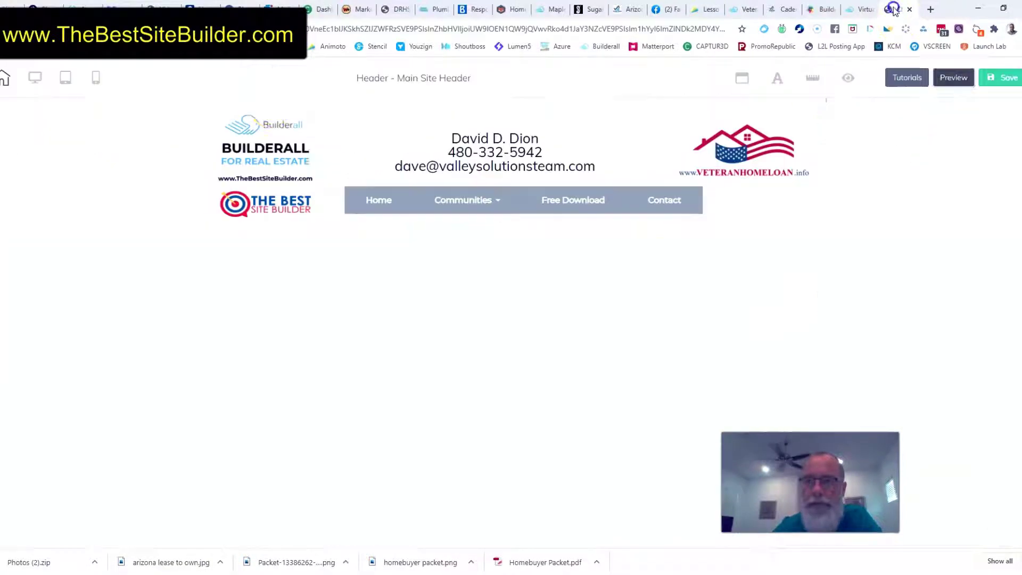
Save and exit the header editor, and republish the Test Demo for Real Estate site
click(3, 79)
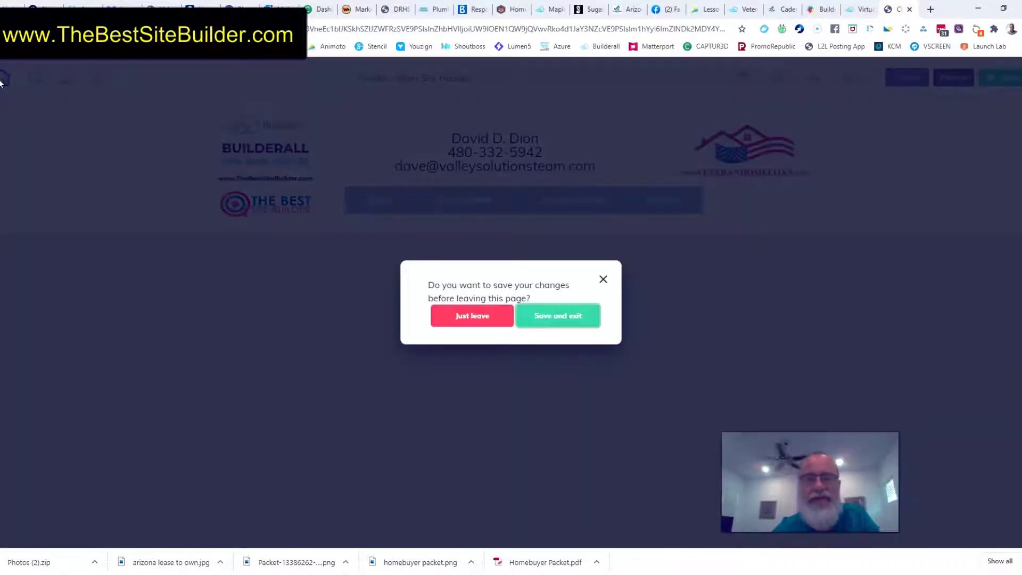
click(563, 322)
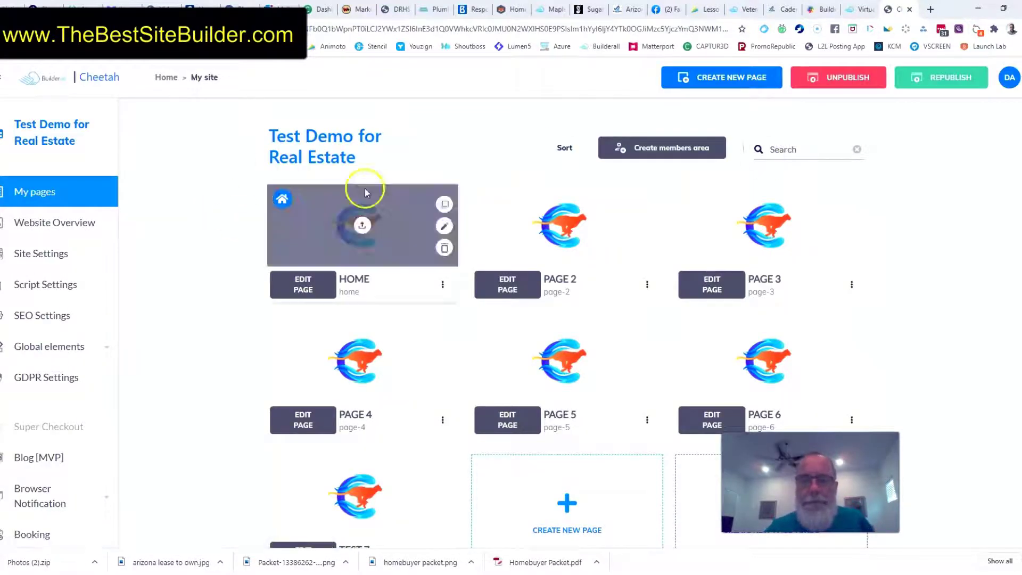
click(957, 79)
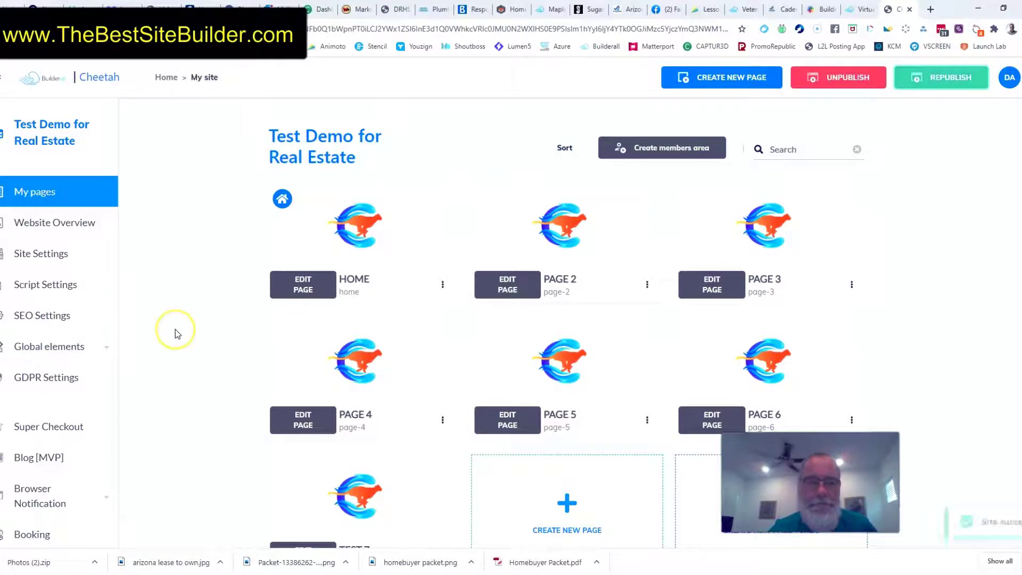
Open the live website and test the Home link, the Communities submenu and the Free Download file
scroll(171, 333, down, 3)
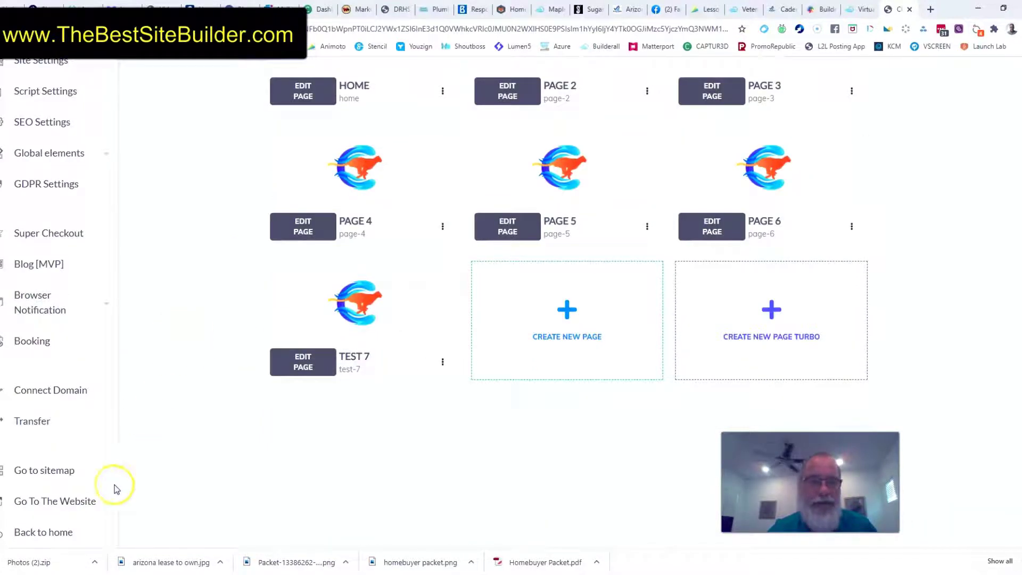
click(77, 509)
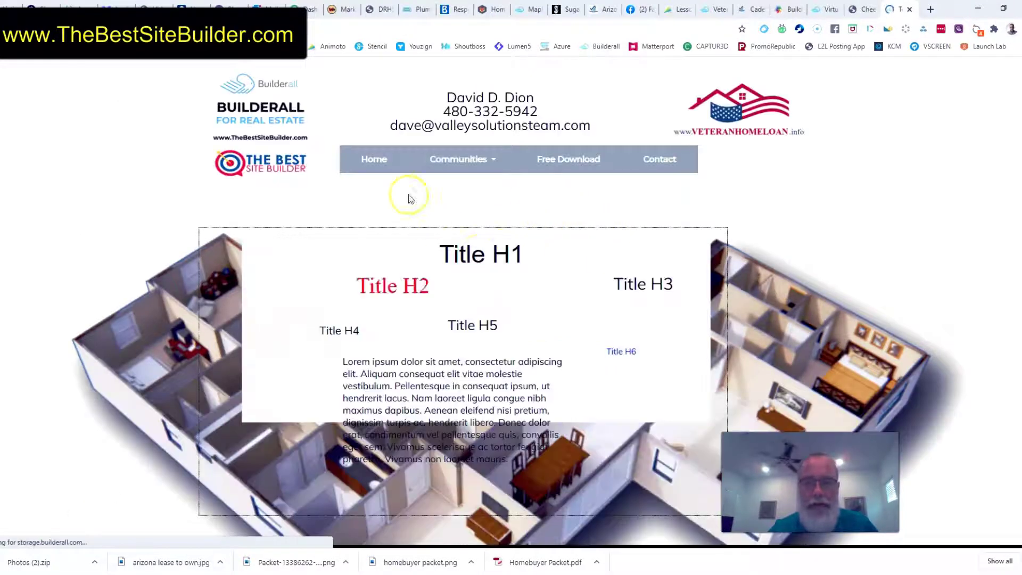
mouse_move(473, 160)
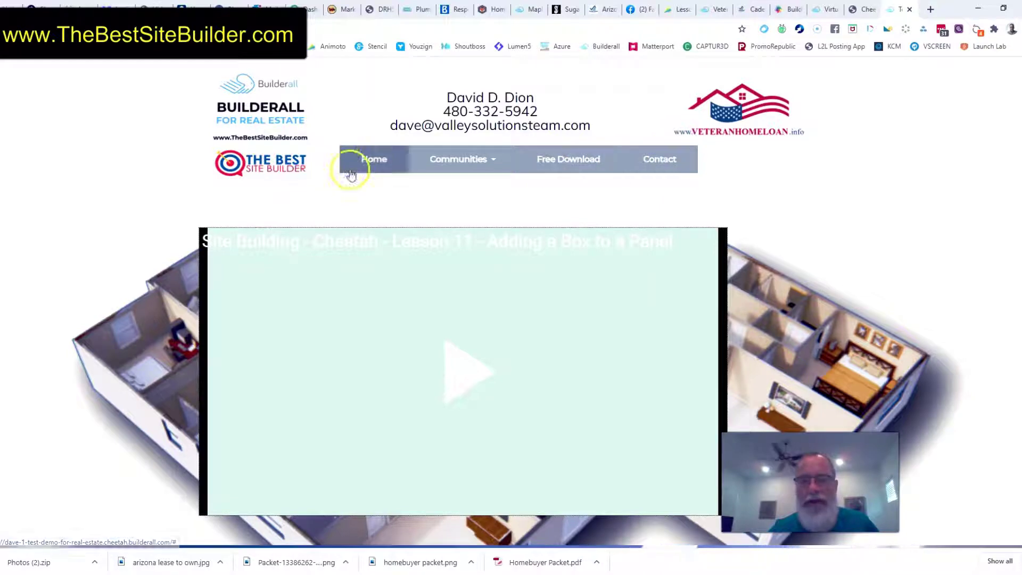
click(371, 159)
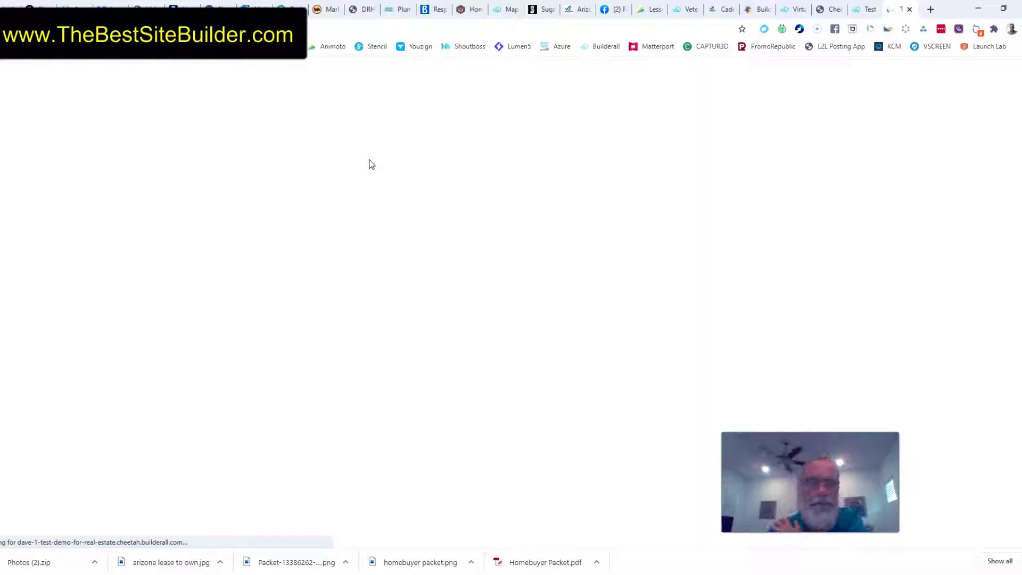
mouse_move(459, 179)
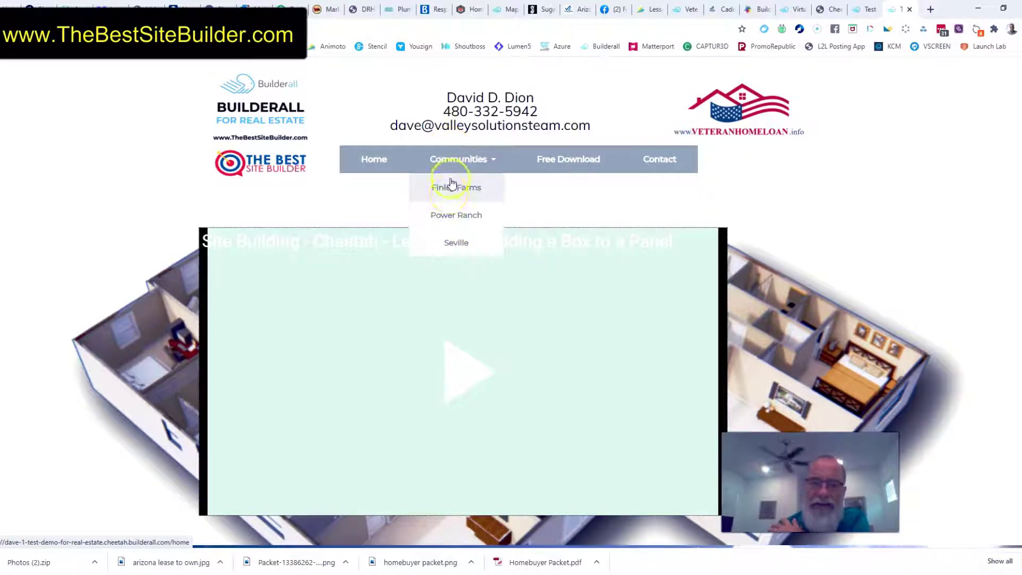
click(571, 160)
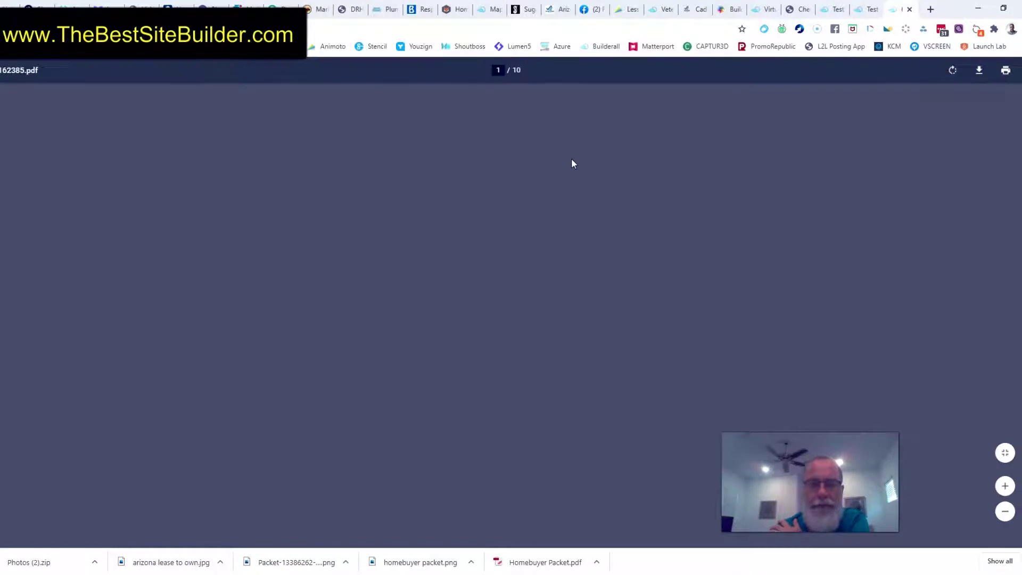
scroll(573, 162, down, 20)
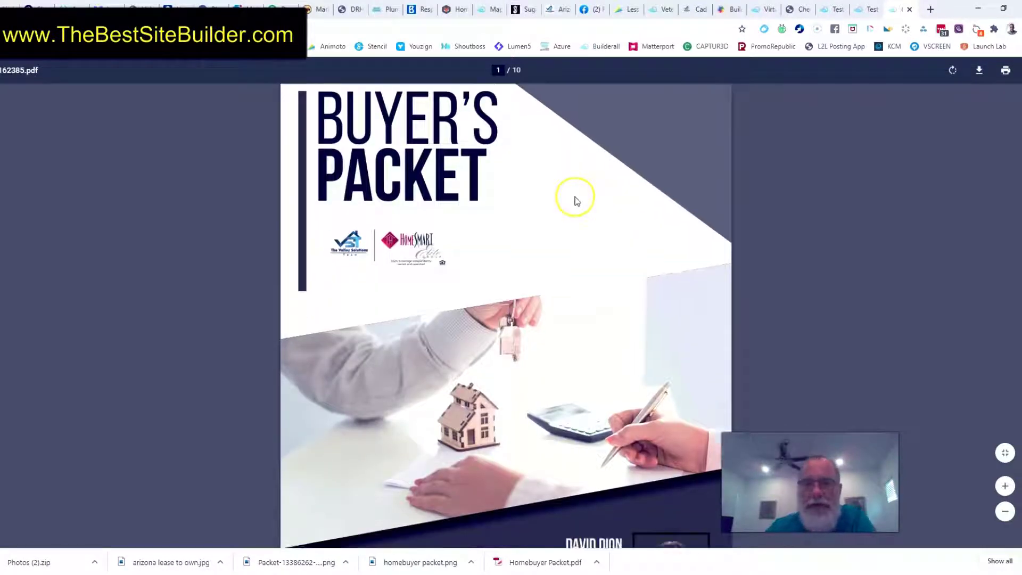
Look through the downloaded Buyer's Packet PDF and close the live-site test pages to return to the site dashboard
scroll(575, 213, down, 7)
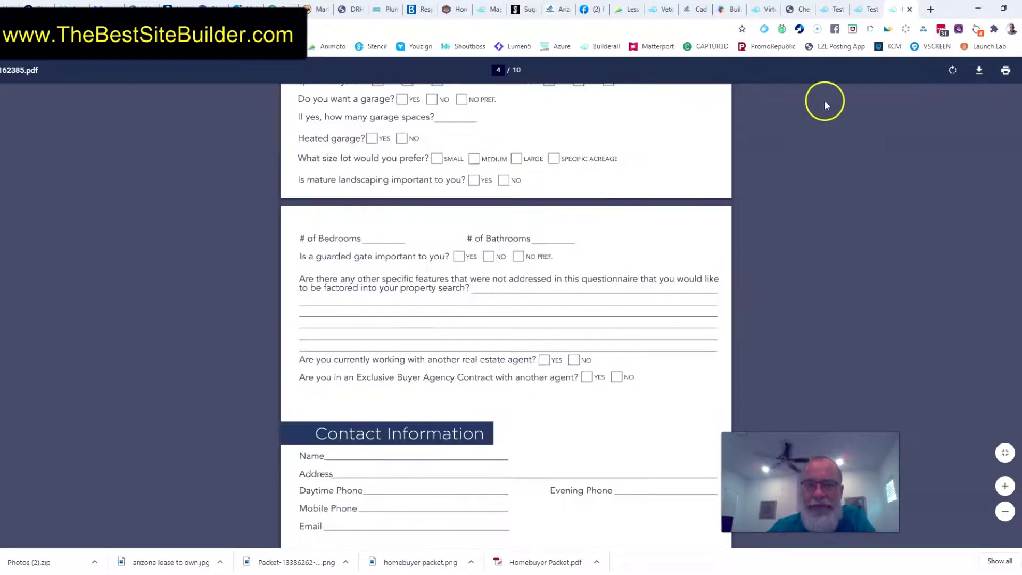
click(855, 8)
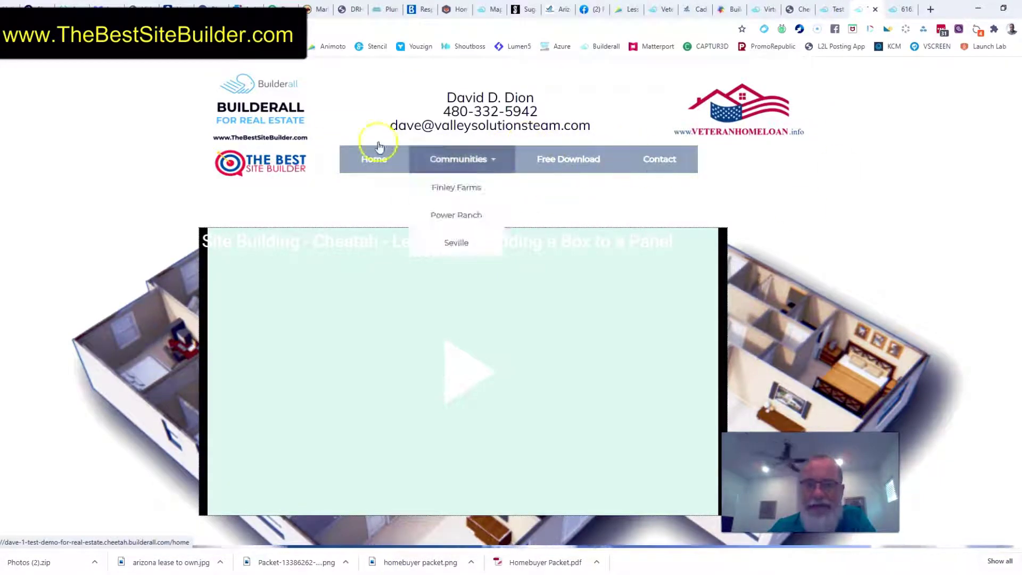
click(875, 10)
click(875, 9)
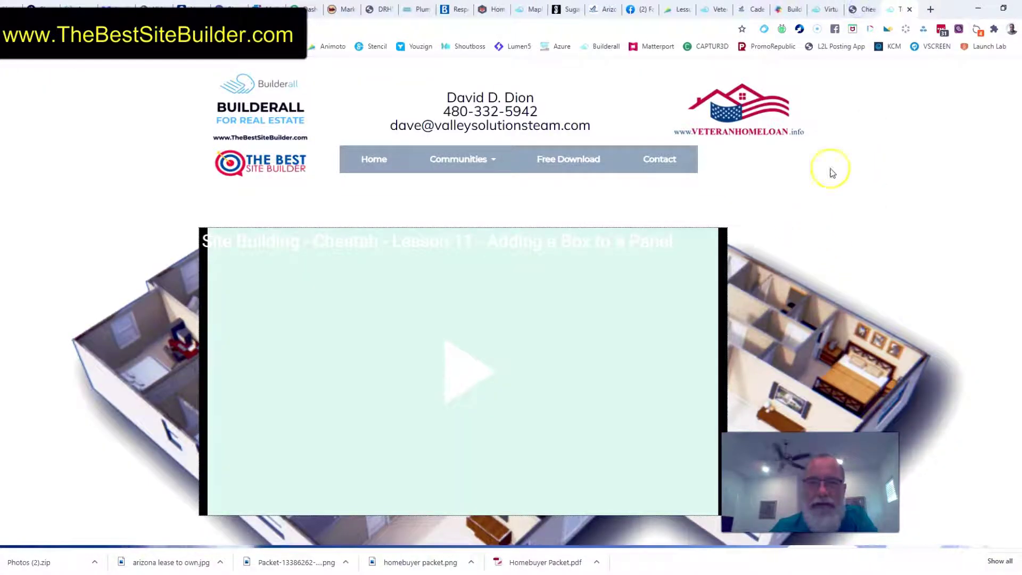
click(909, 9)
Open the Main Site Header for editing from the site's global header elements
scroll(823, 169, up, 2)
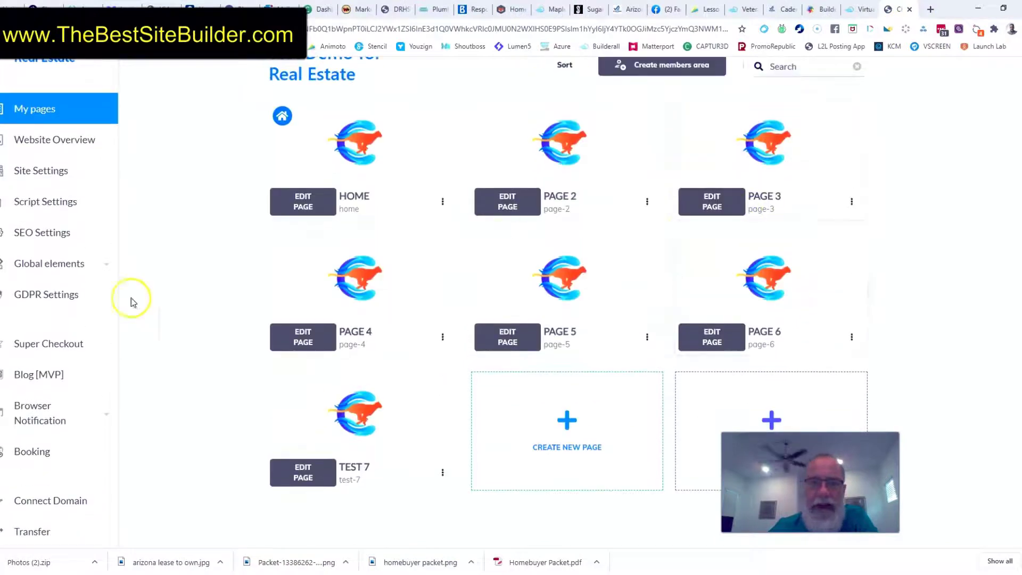
scroll(91, 304, down, 2)
scroll(37, 210, up, 2)
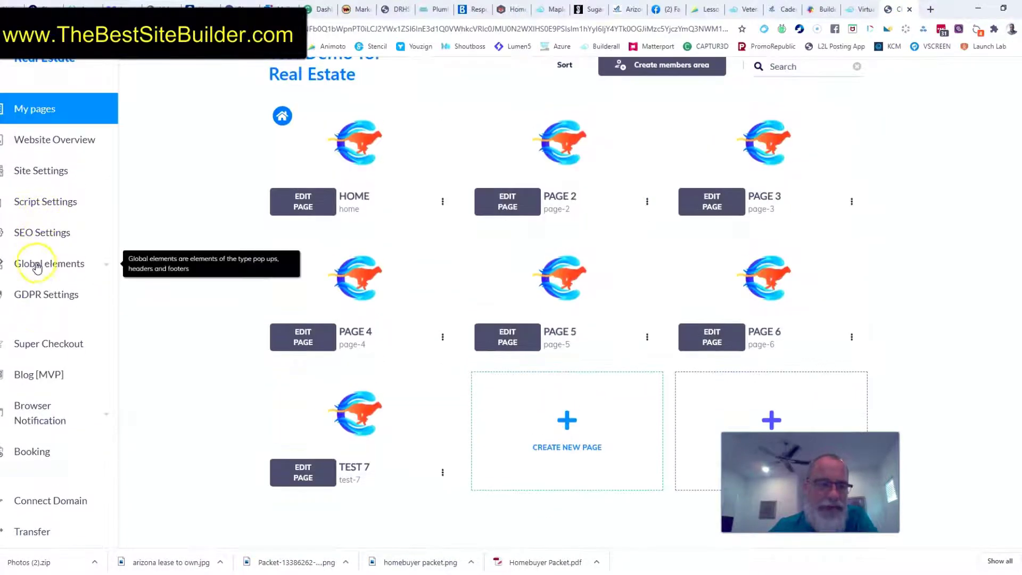
click(35, 264)
click(37, 298)
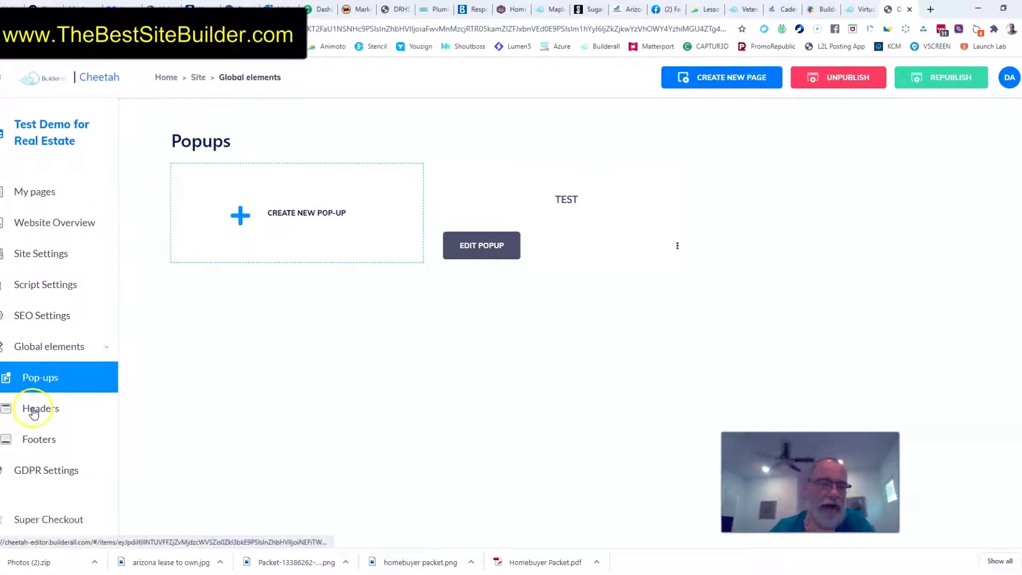
click(29, 408)
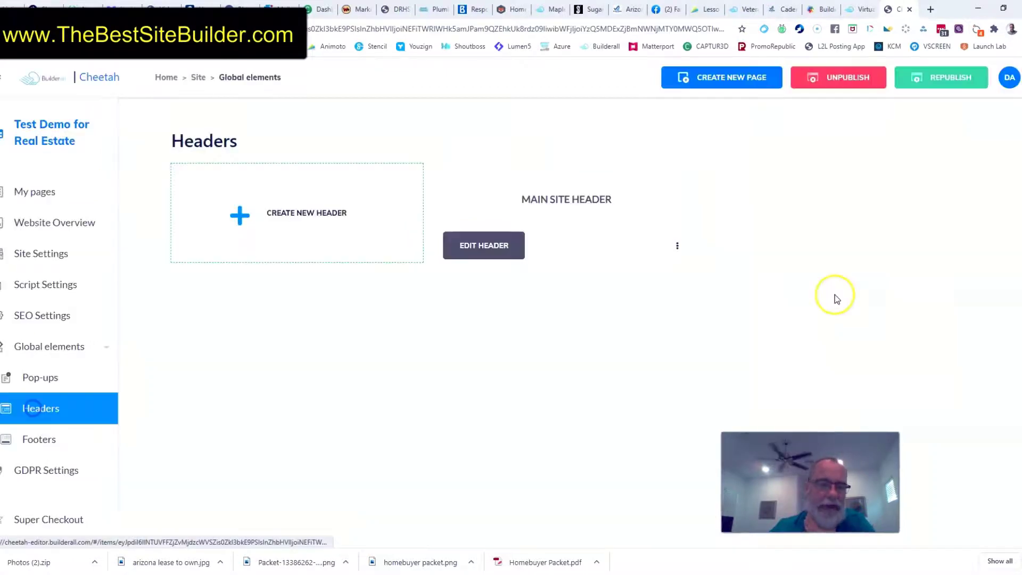
click(473, 254)
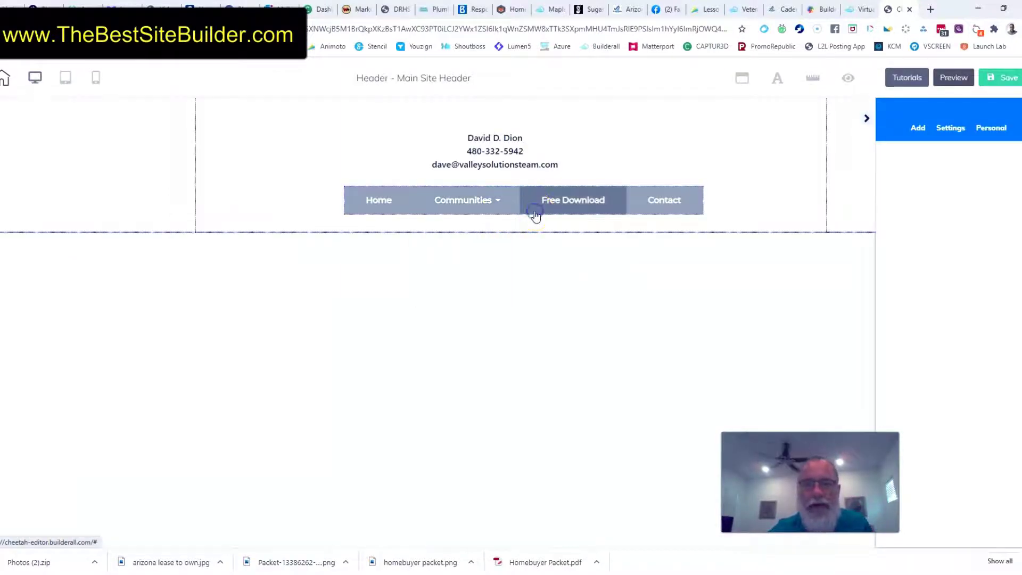
Move the navigation menu slightly down and left within the header
click(535, 216)
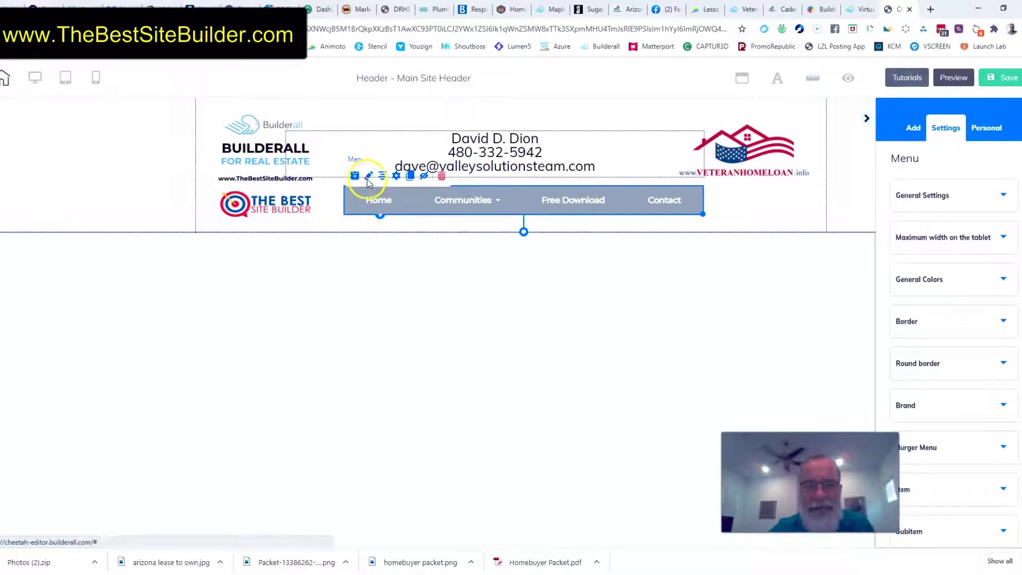
drag(404, 210, 398, 216)
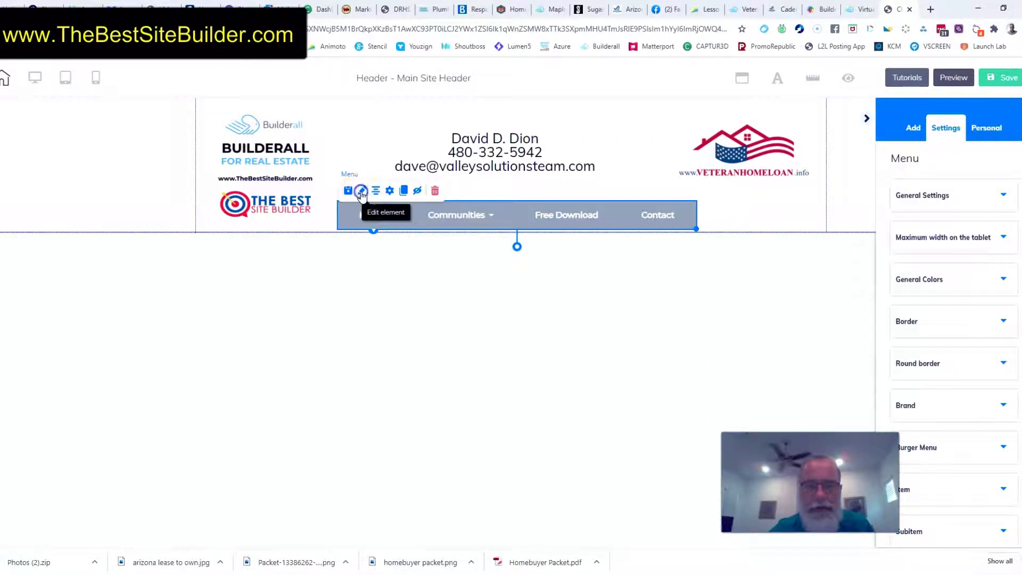
click(890, 196)
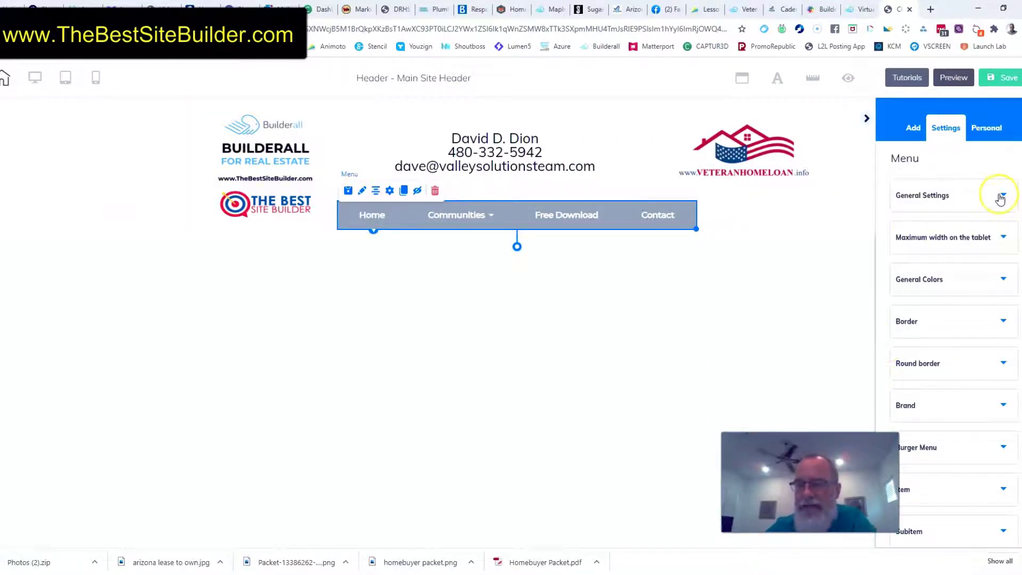
drag(824, 493, 789, 490)
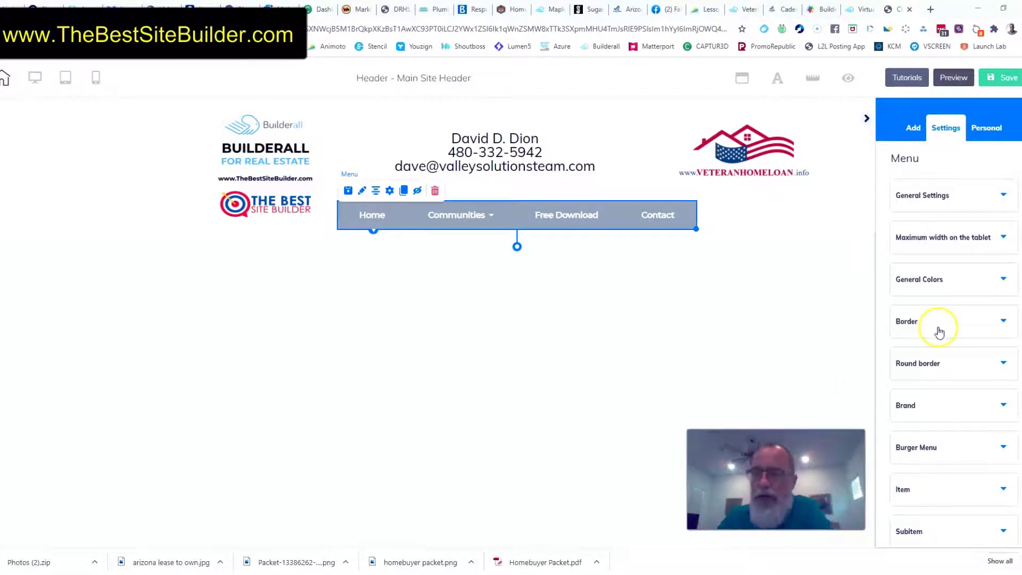
Try the Vertical Menu and Full Width options on the navigation menu
click(1004, 196)
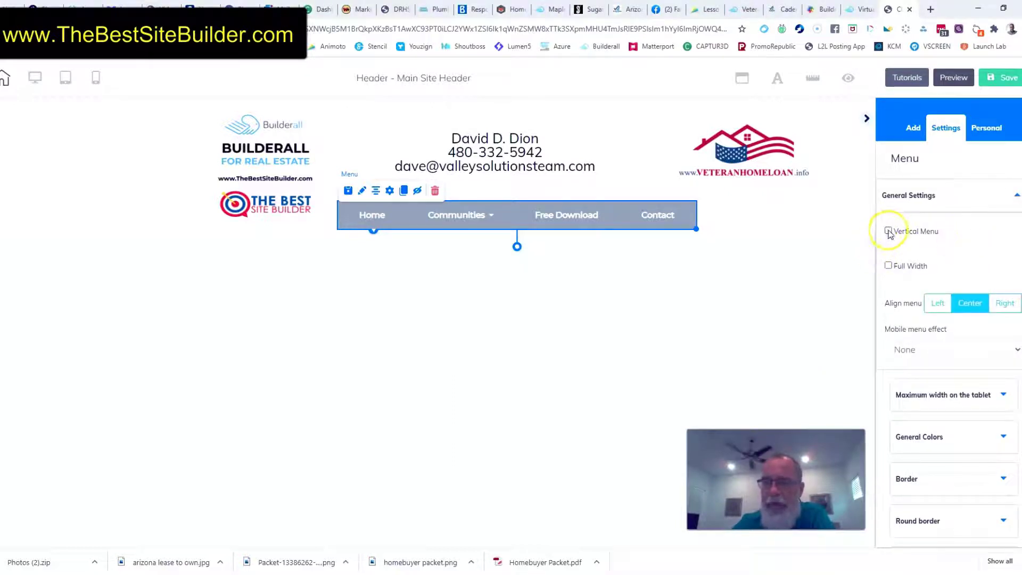
click(888, 231)
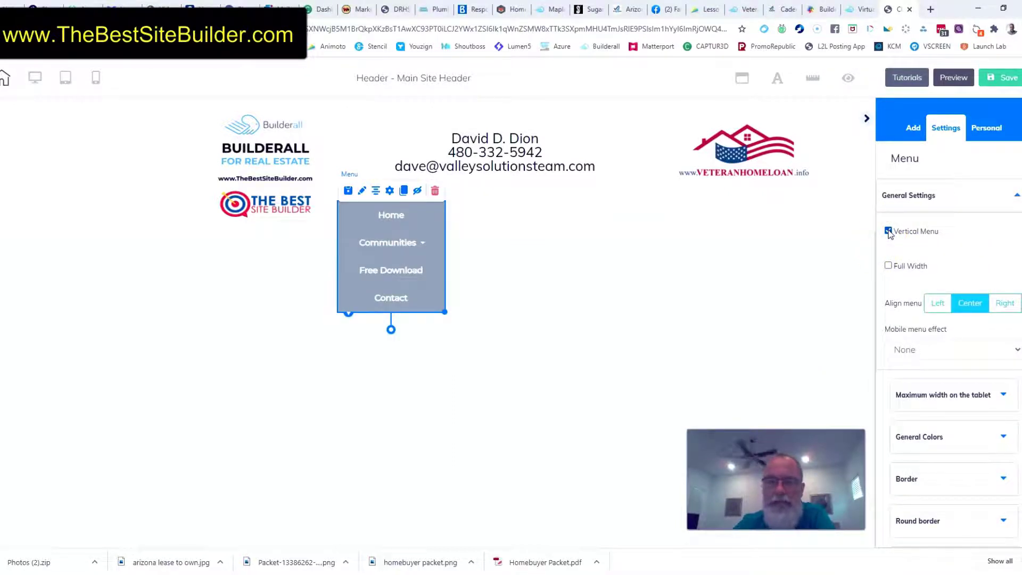
click(888, 231)
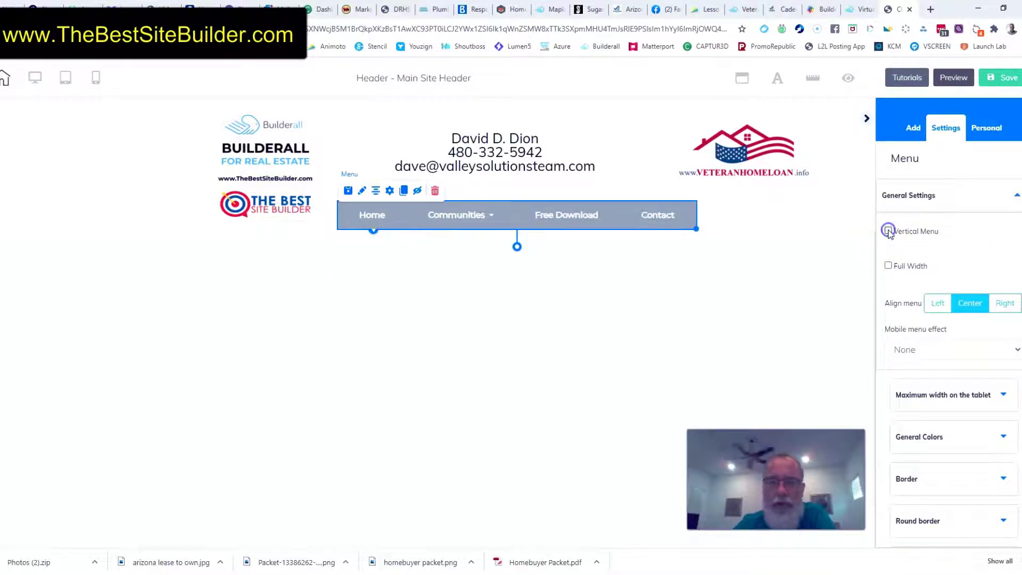
click(888, 267)
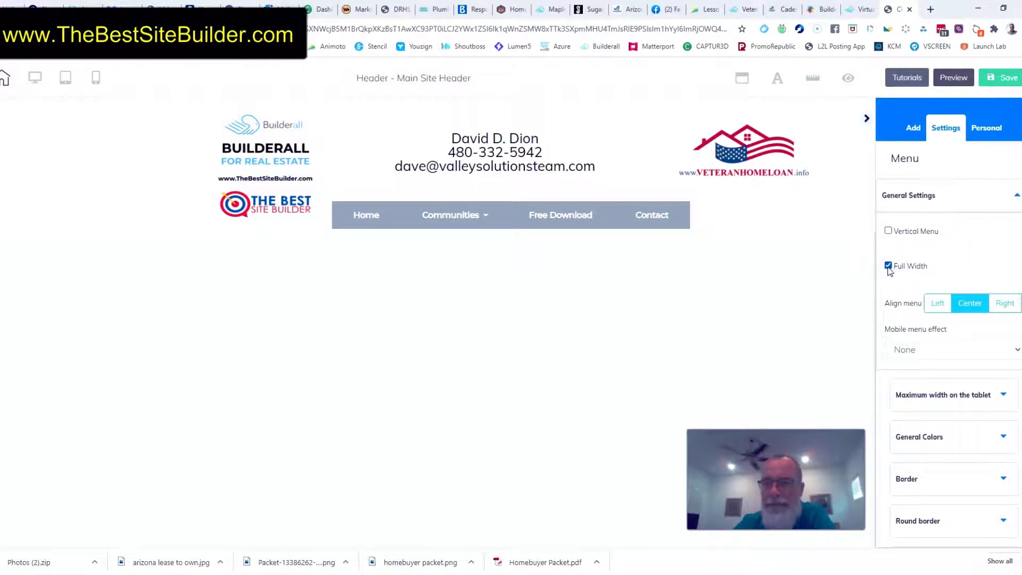
click(888, 266)
click(888, 266)
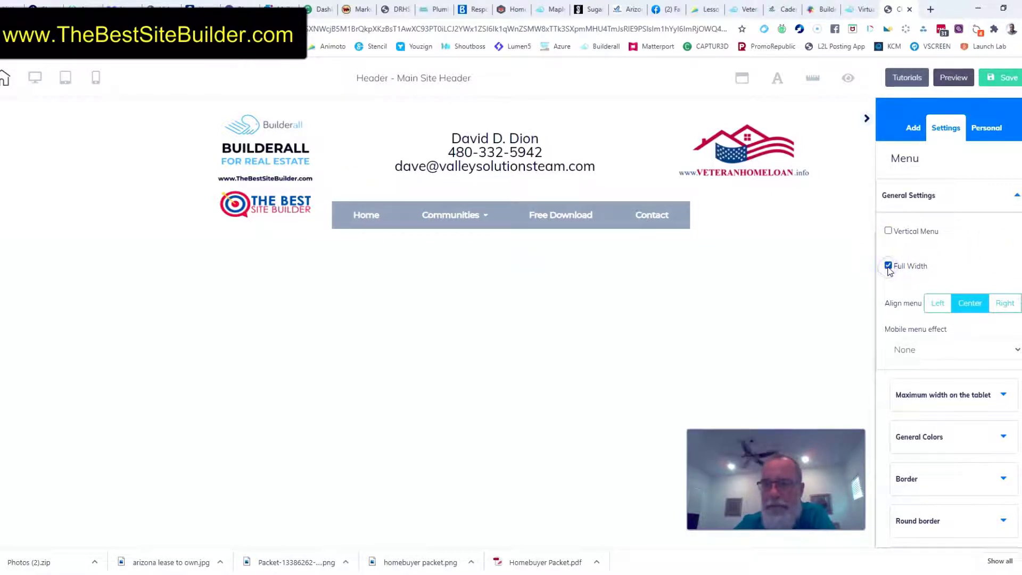
click(888, 266)
Examine the navigation menu's alignment choices and the available mobile menu effects
scroll(961, 250, down, 1)
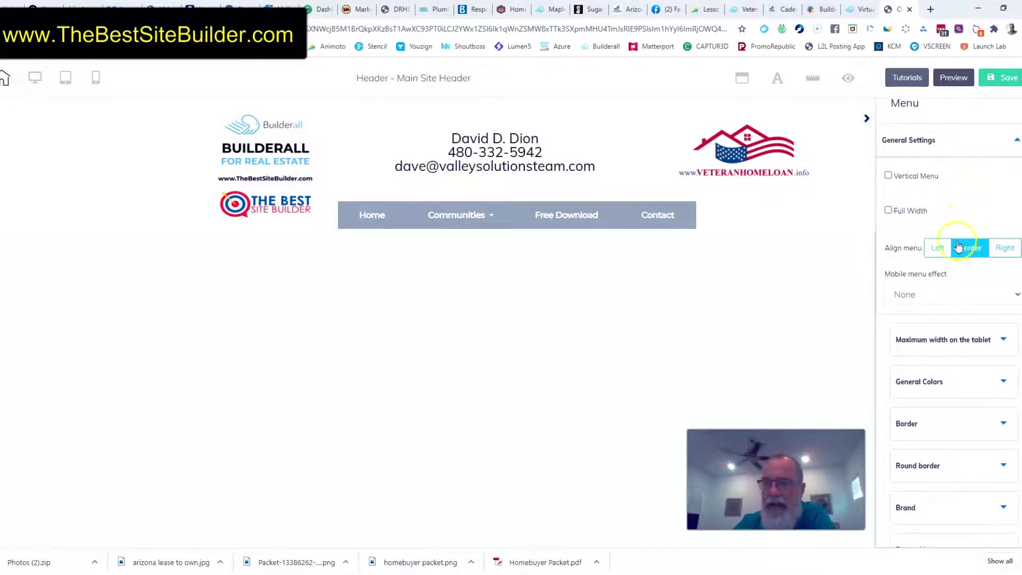
click(936, 259)
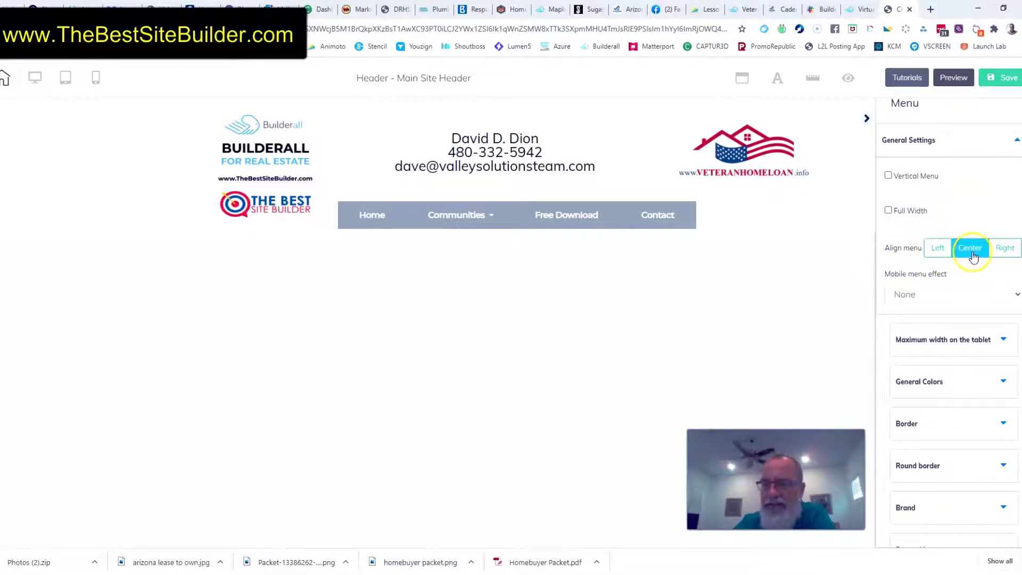
click(942, 256)
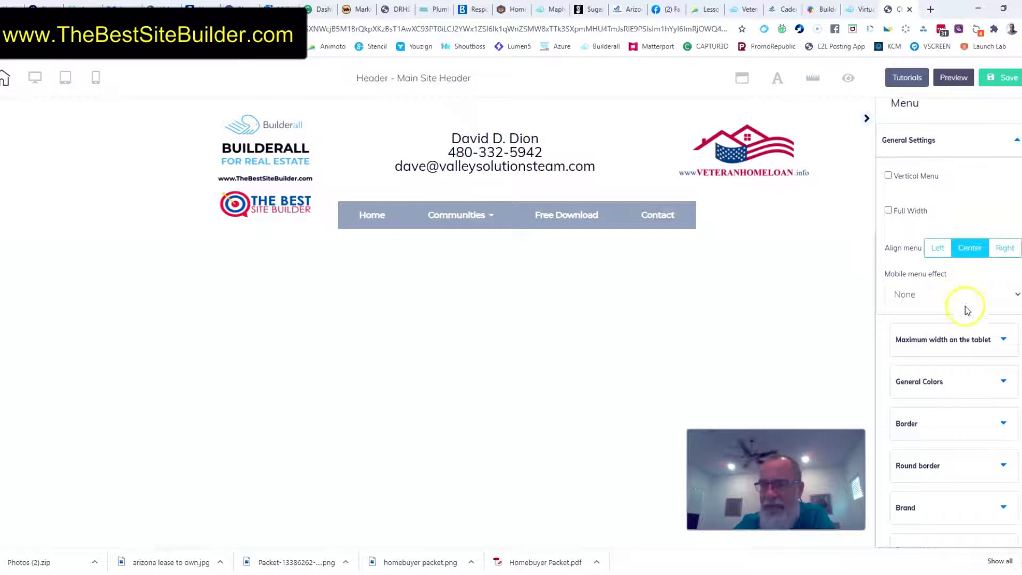
click(1017, 295)
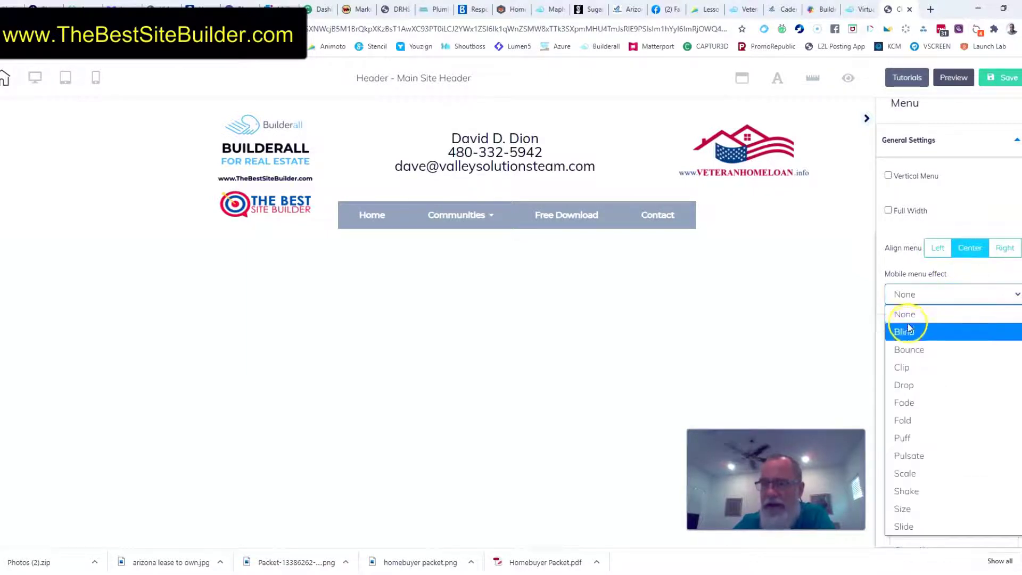
click(945, 217)
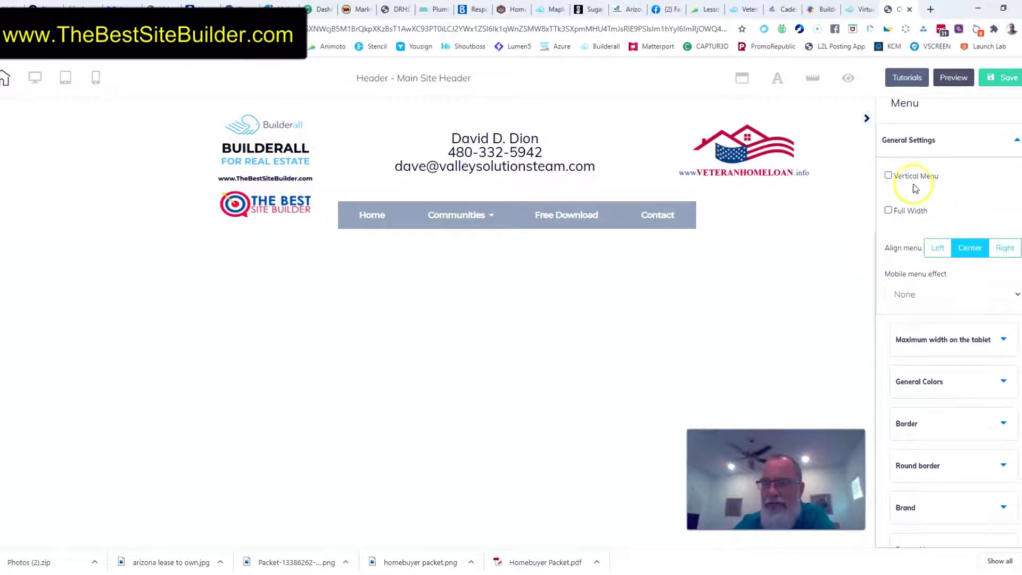
click(1016, 142)
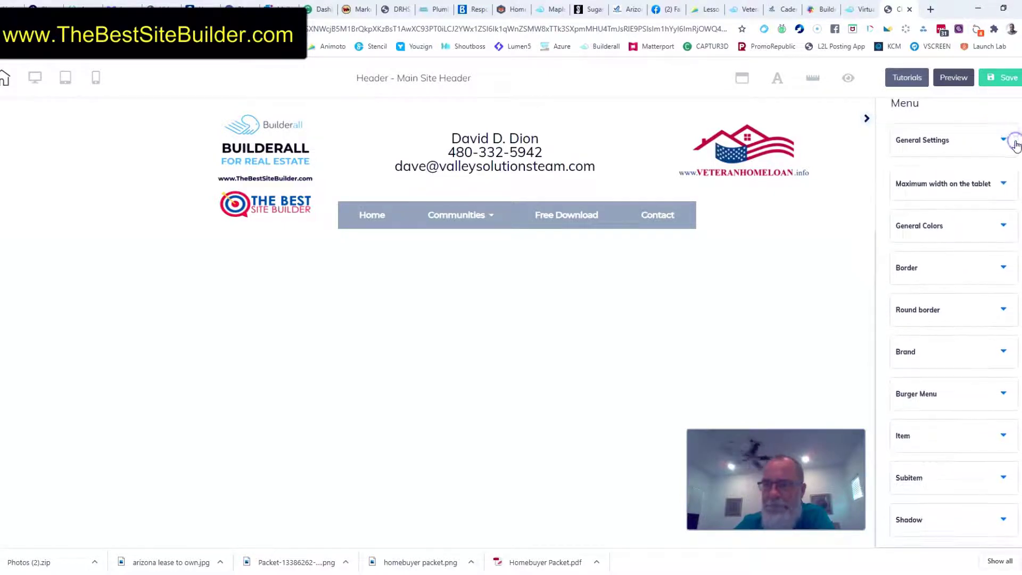
Give the menu a solid teal background color, 1F7183, with an opacity of 0.79
click(1002, 227)
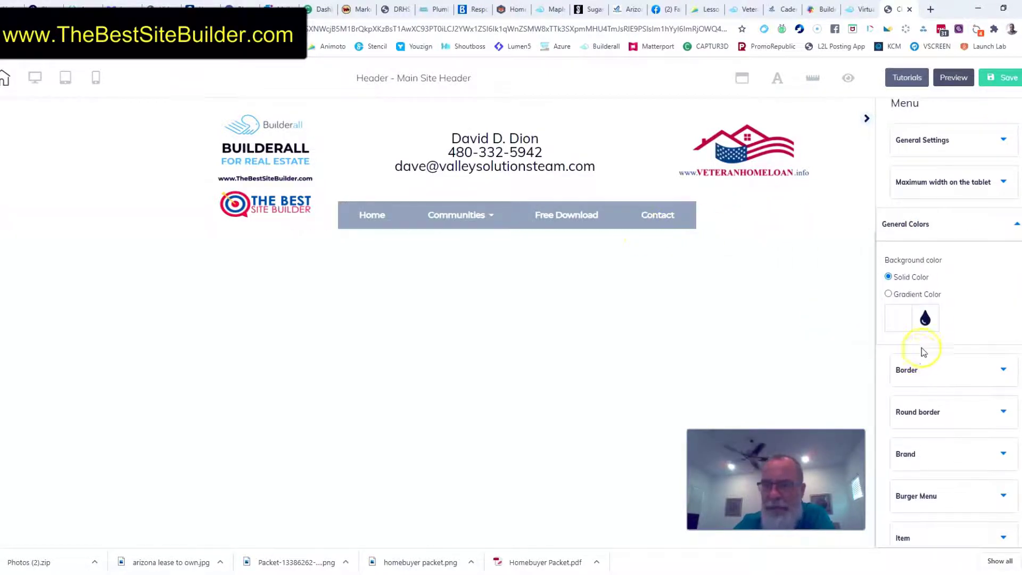
click(902, 321)
click(981, 400)
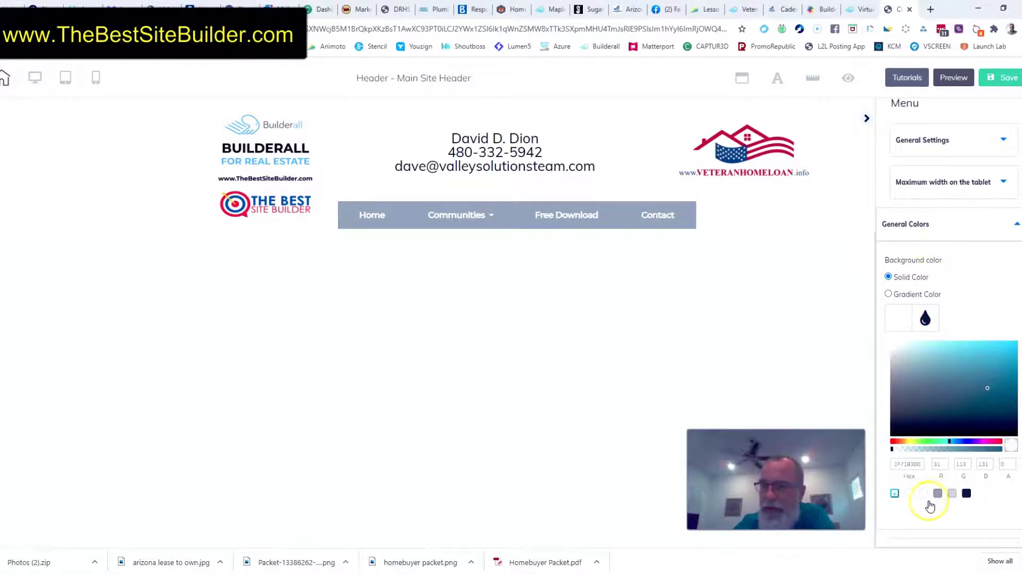
drag(896, 455, 975, 451)
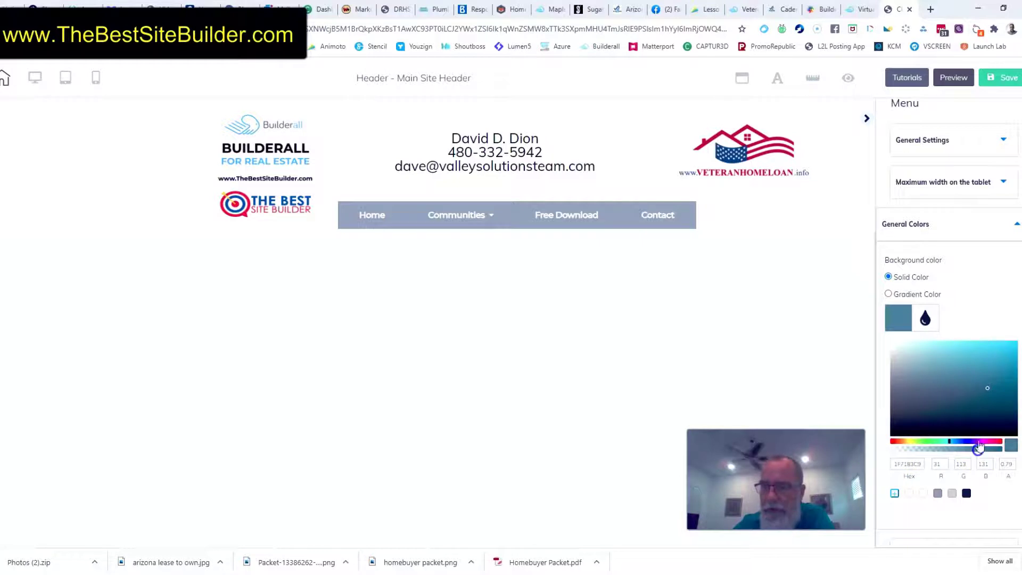
Make the navigation menu full width and move the Builderall logo up to clear the menu bar
scroll(970, 255, up, 1)
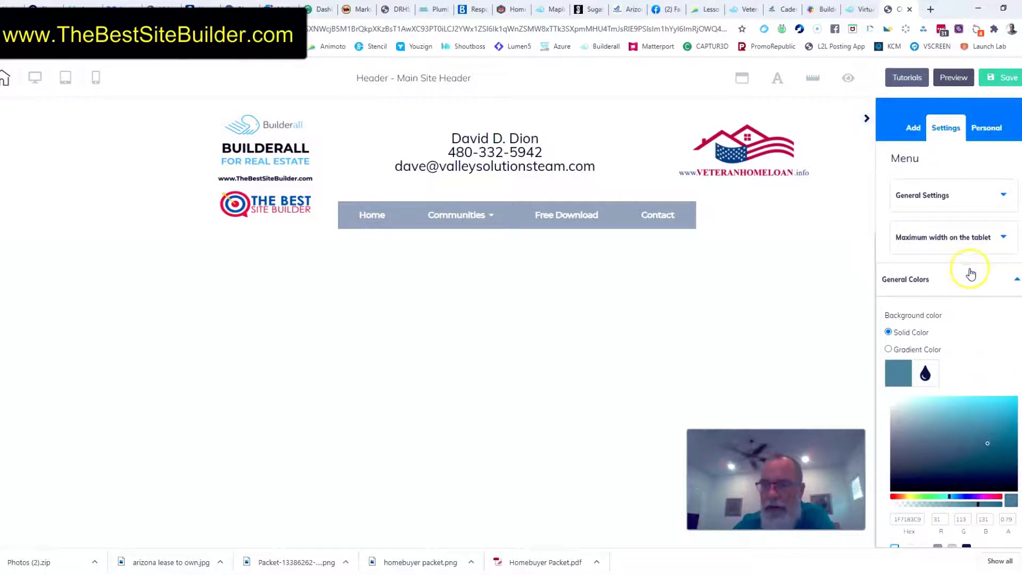
click(1001, 197)
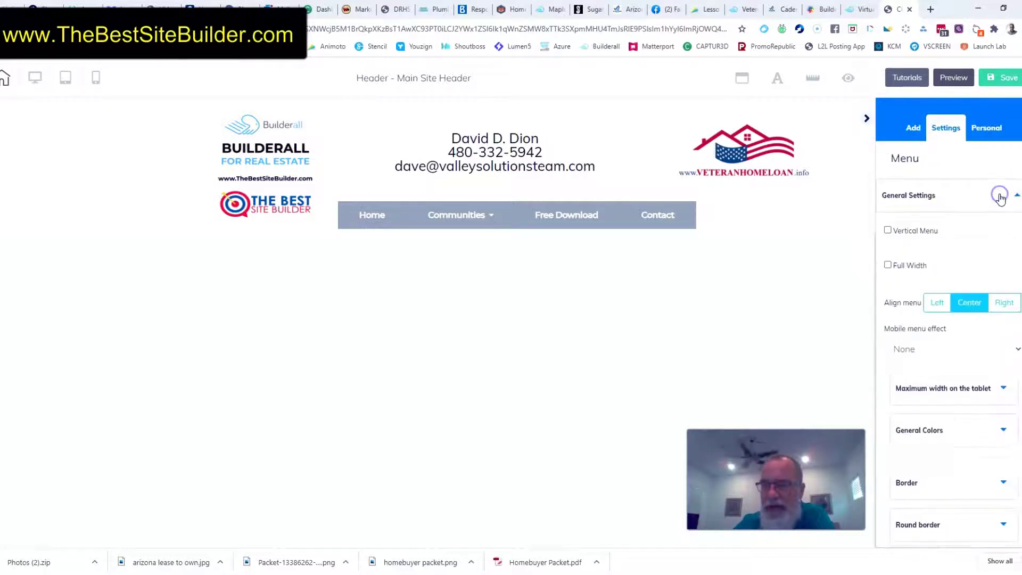
click(889, 266)
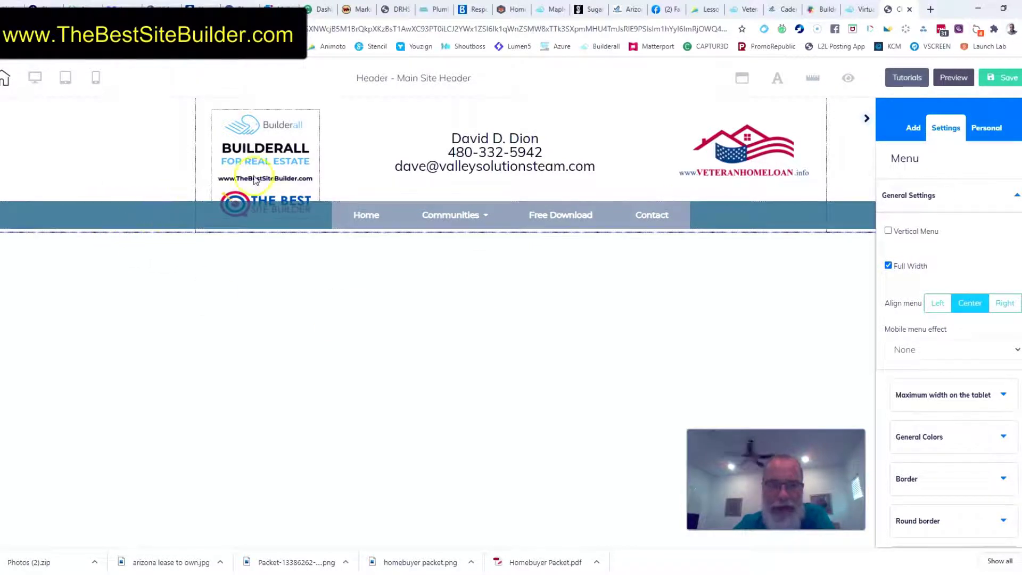
drag(253, 175, 252, 158)
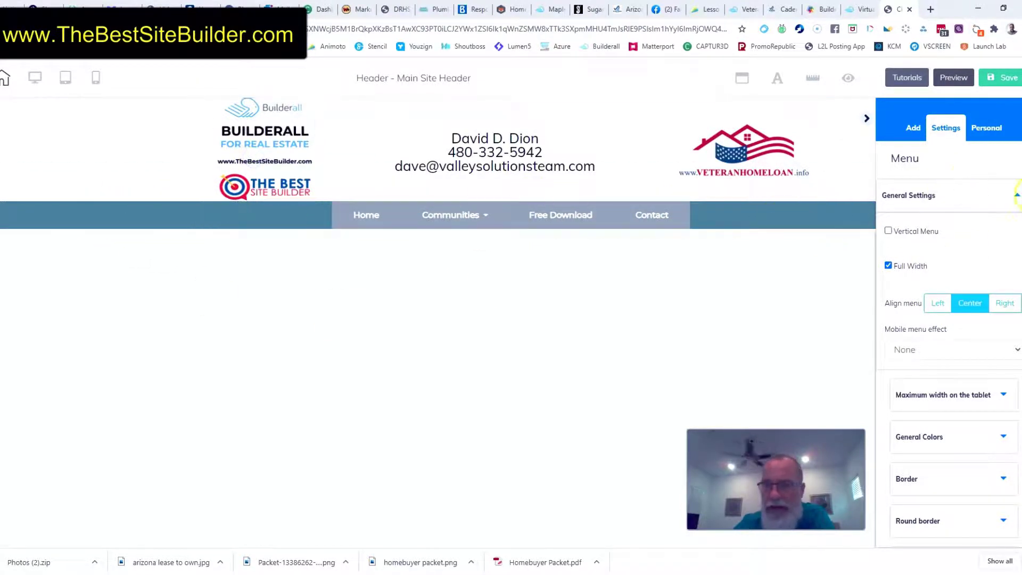
click(1016, 195)
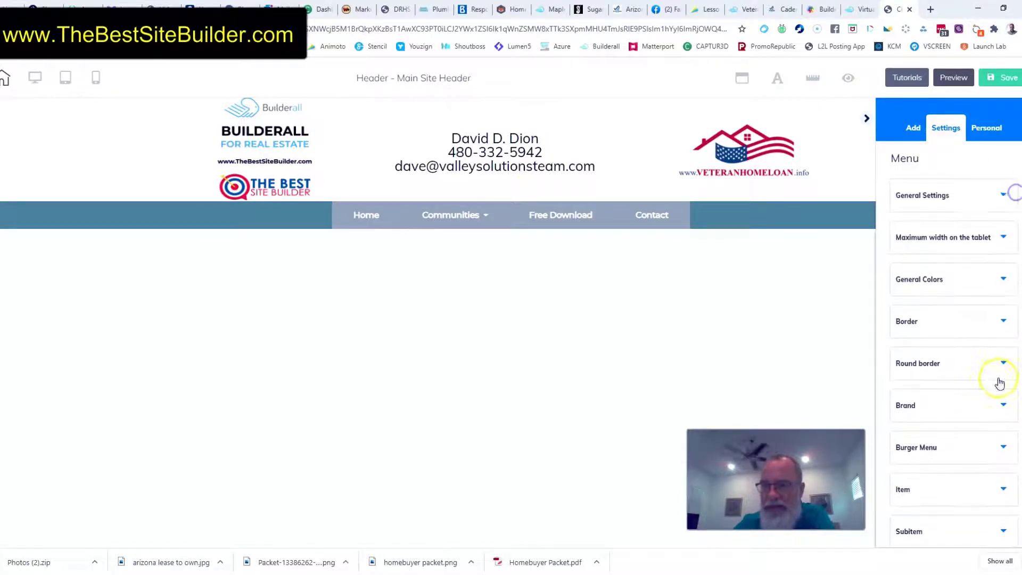
Set the navigation menu's border size to 4
click(1004, 284)
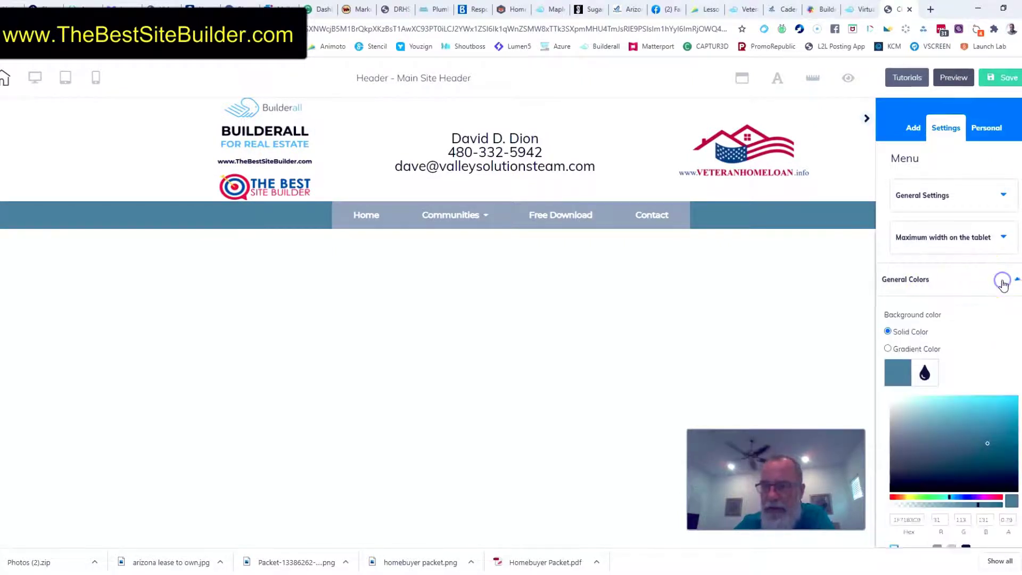
scroll(980, 358, down, 5)
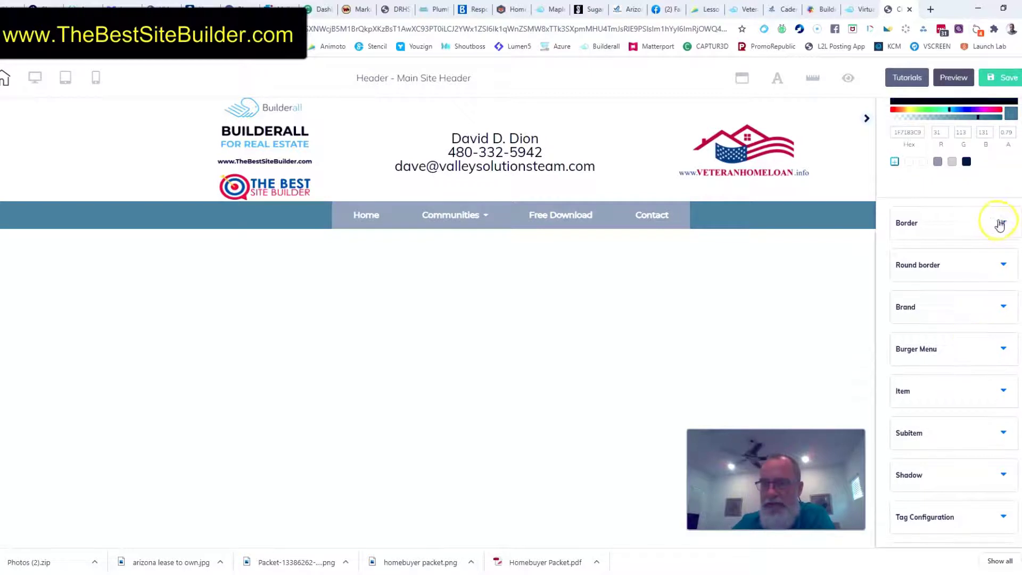
click(1004, 225)
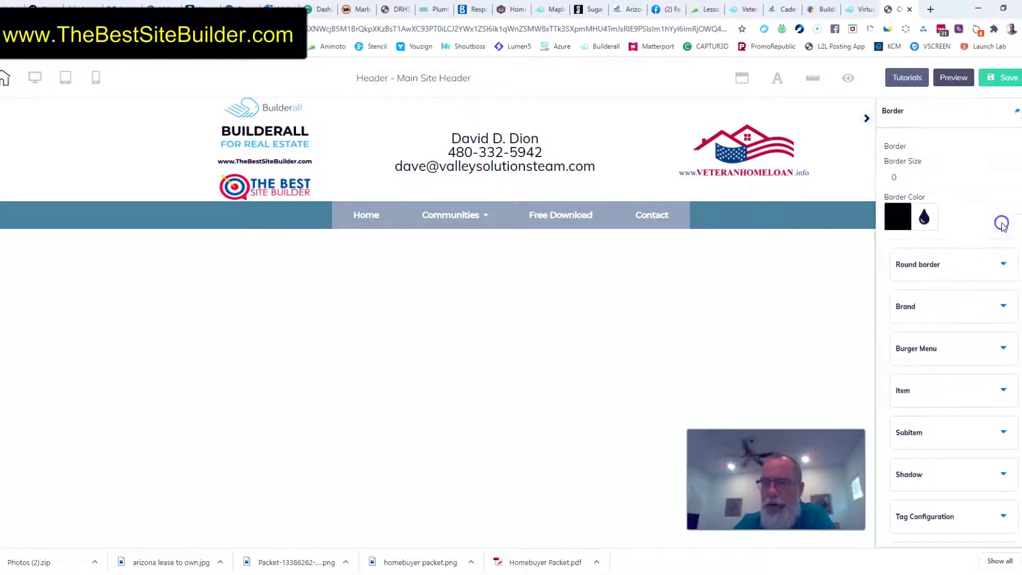
click(1016, 175)
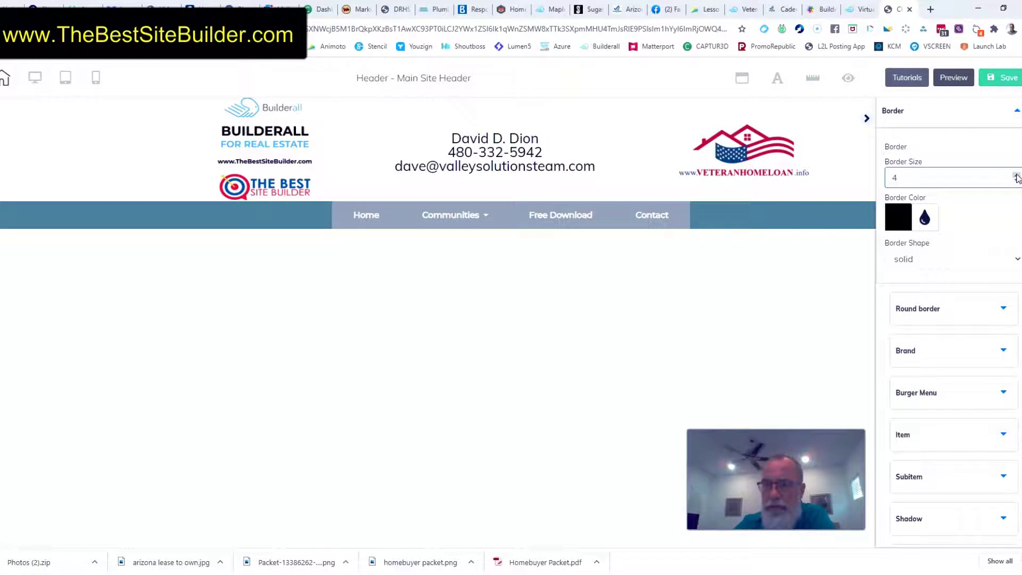
Try to give the navigation menu a red border color, RGB 255, 72, 72, with an opacity of 0.97
click(898, 219)
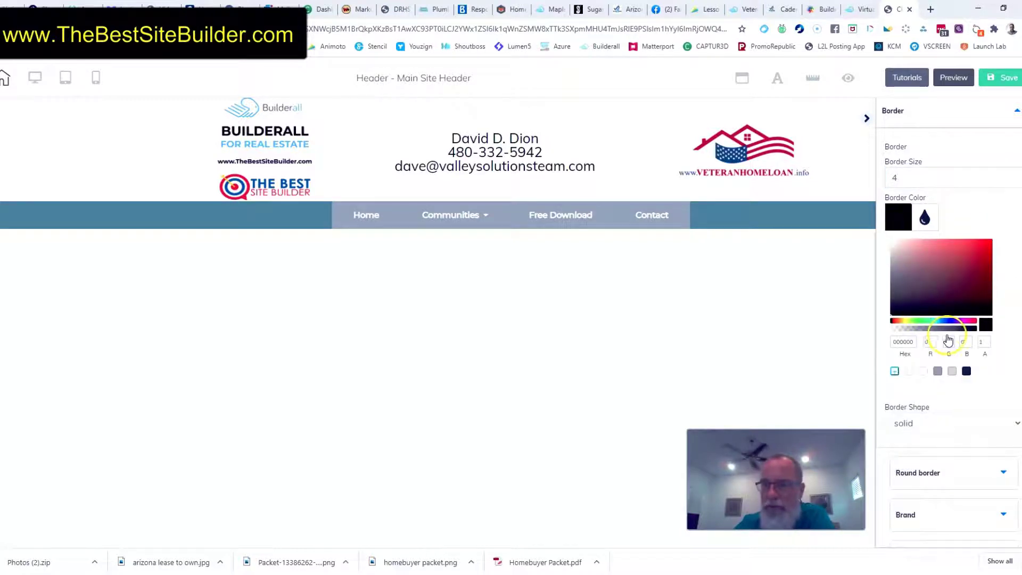
drag(932, 328, 973, 329)
drag(897, 271, 965, 239)
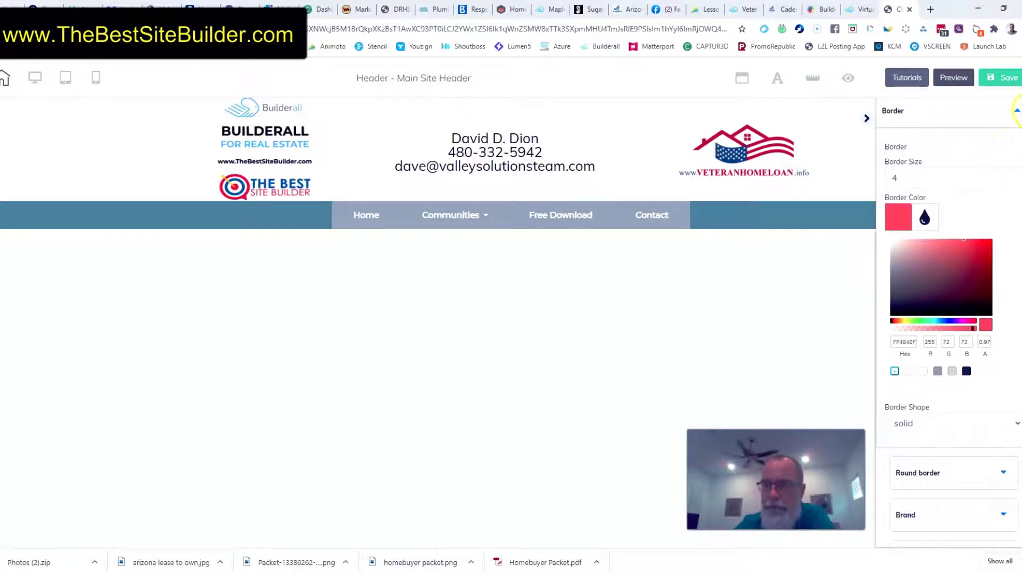
click(1017, 113)
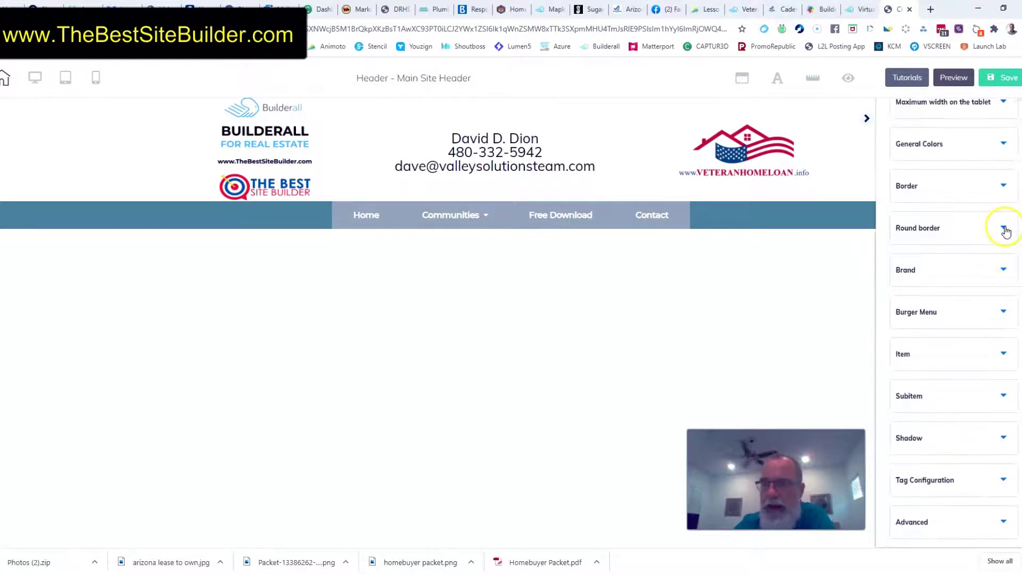
Turn off full width for the navigation menu and reposition it beneath the header's contact details
click(1004, 229)
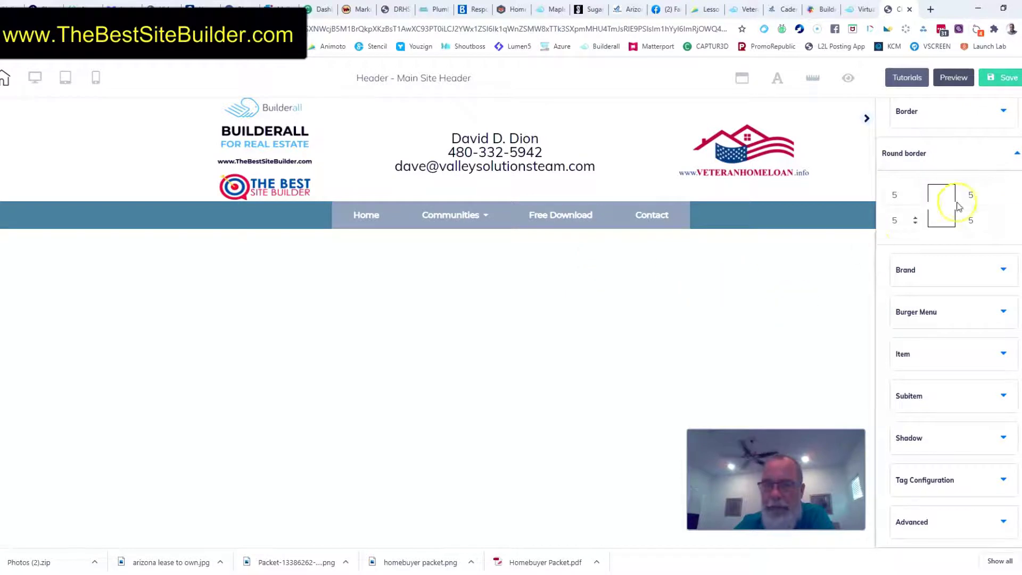
scroll(957, 207, up, 4)
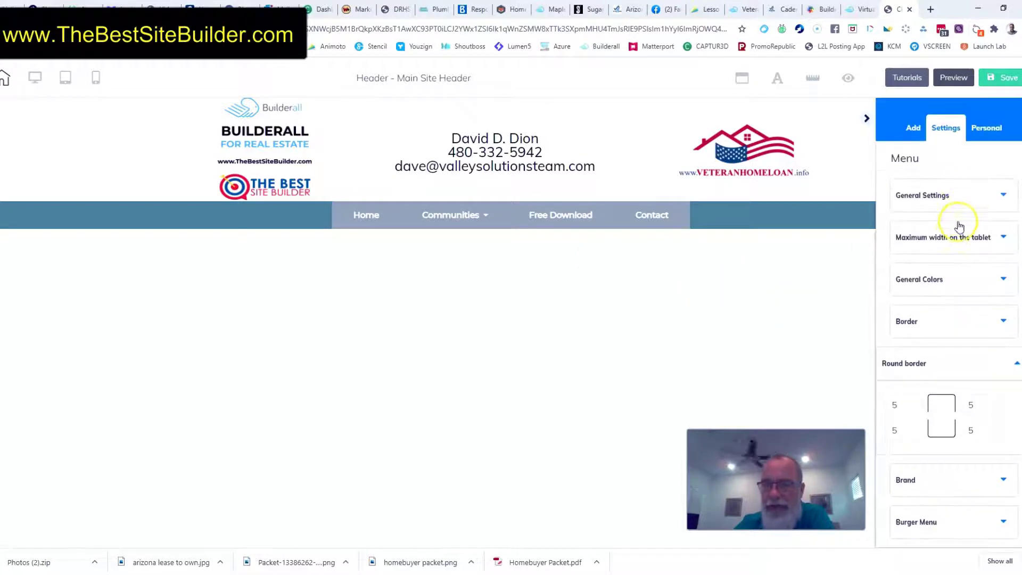
click(620, 225)
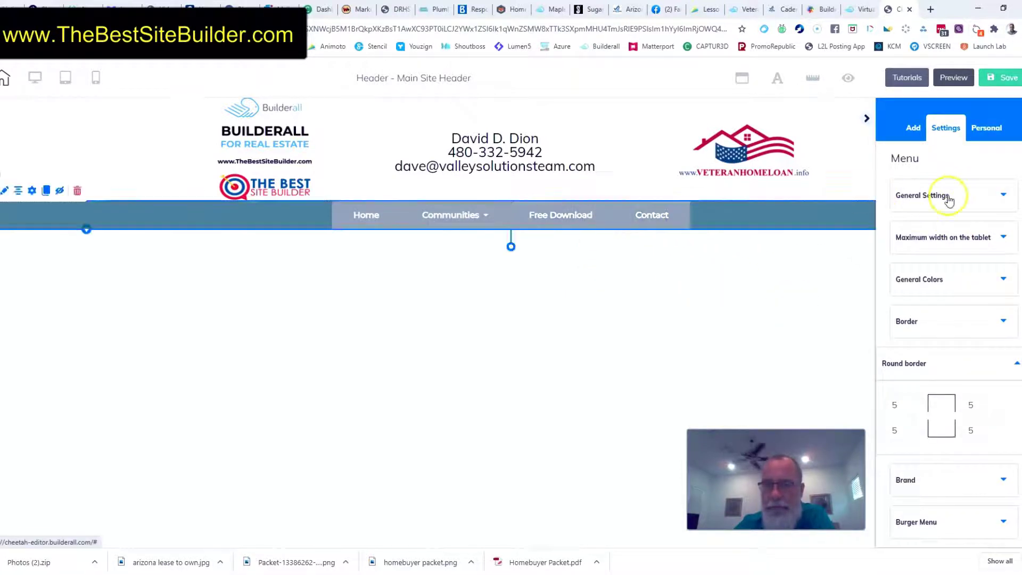
click(1002, 196)
click(888, 265)
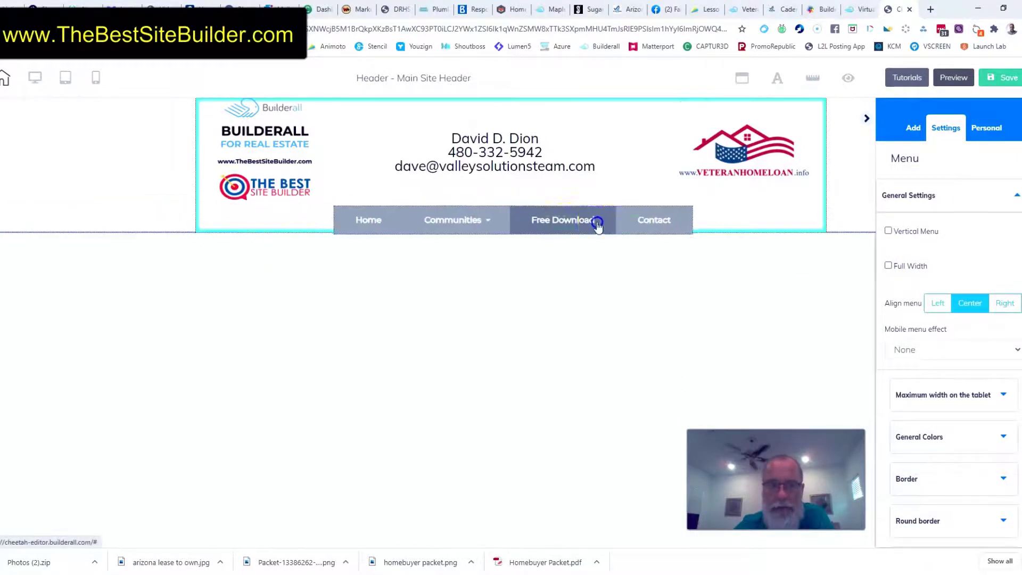
click(400, 214)
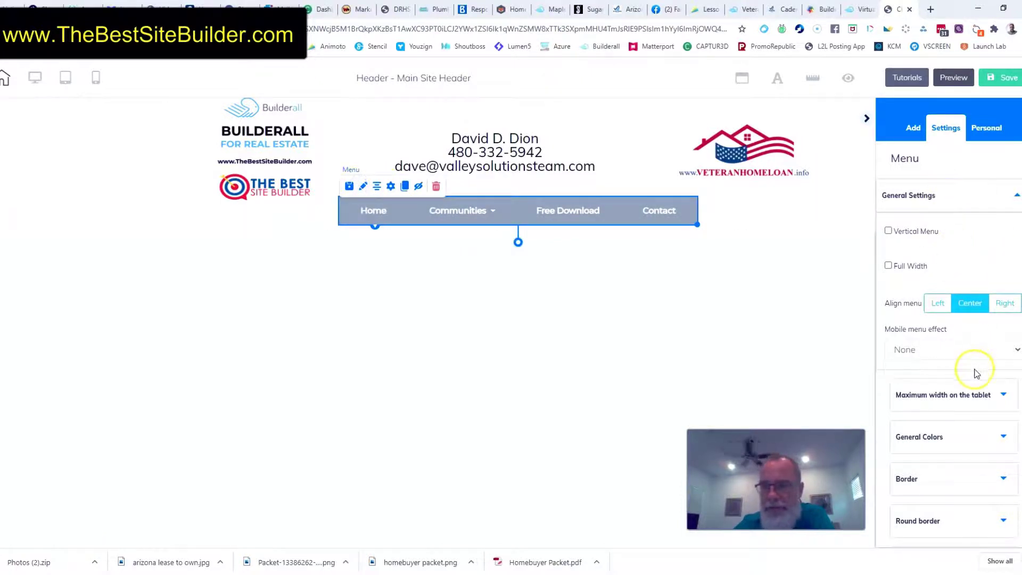
Try a solid black border of size 6 around the navigation menu
scroll(973, 373, down, 2)
scroll(974, 372, down, 3)
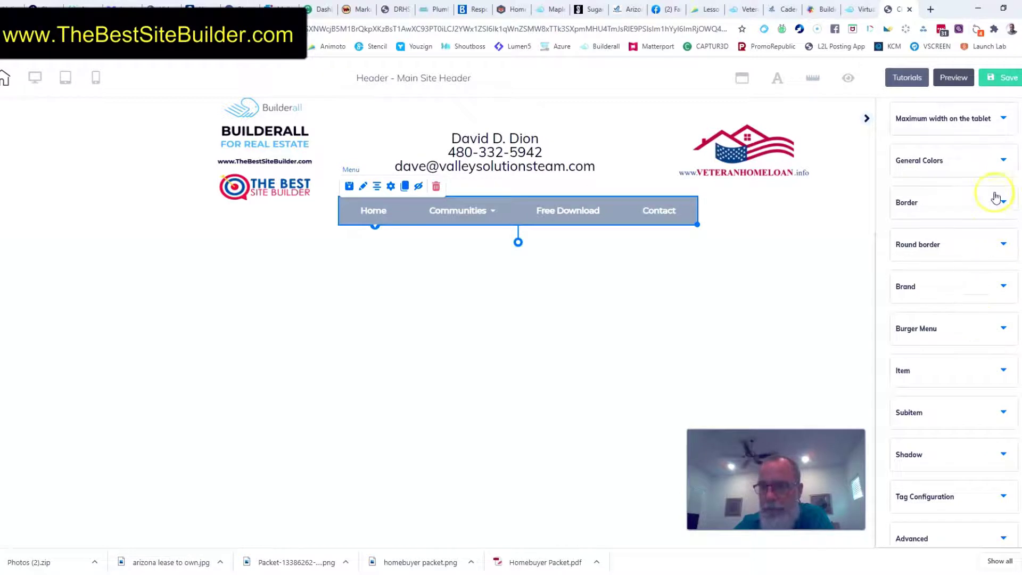
click(1004, 205)
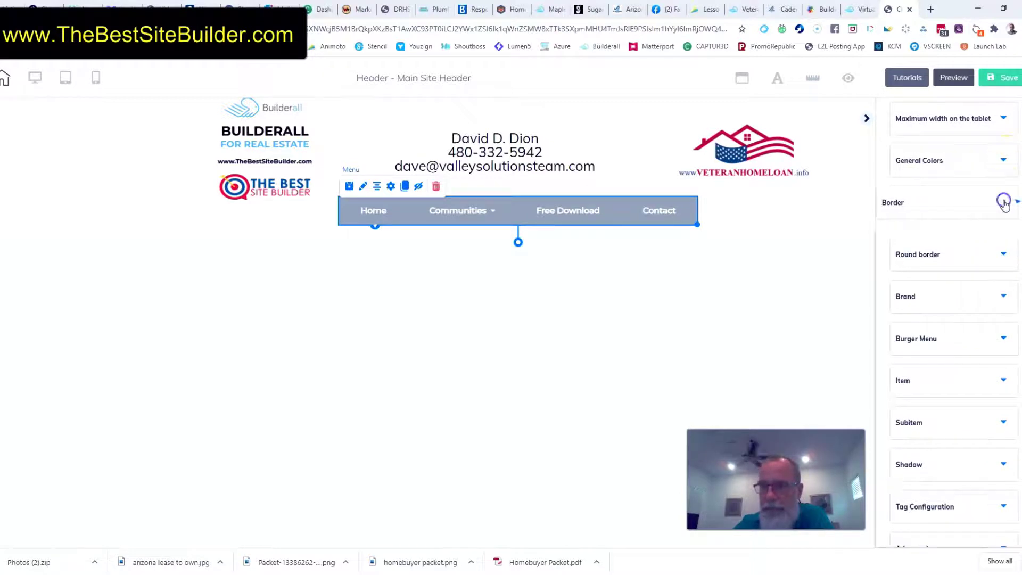
click(1017, 266)
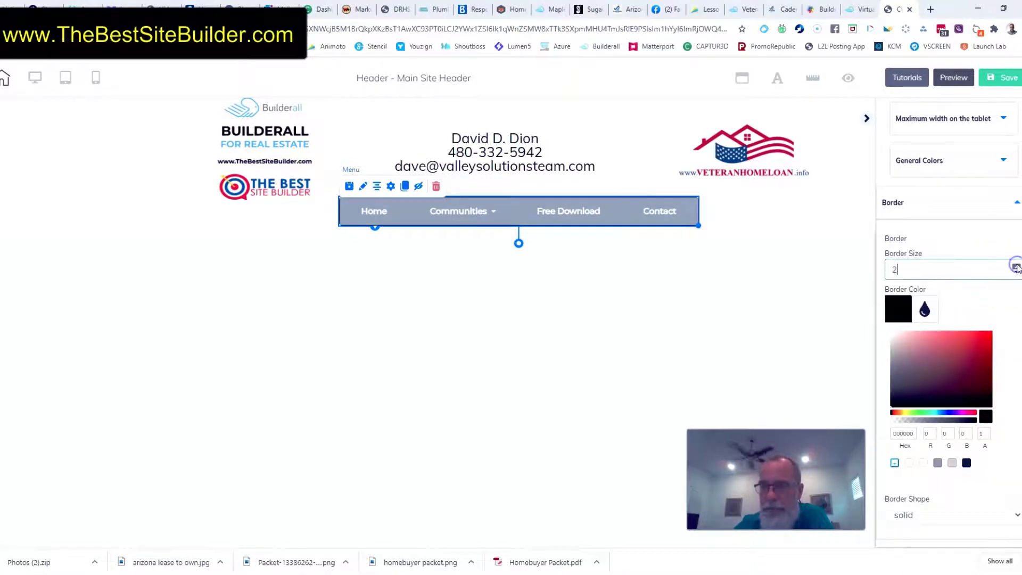
click(1017, 265)
click(1017, 266)
click(1017, 265)
click(1017, 266)
click(1017, 265)
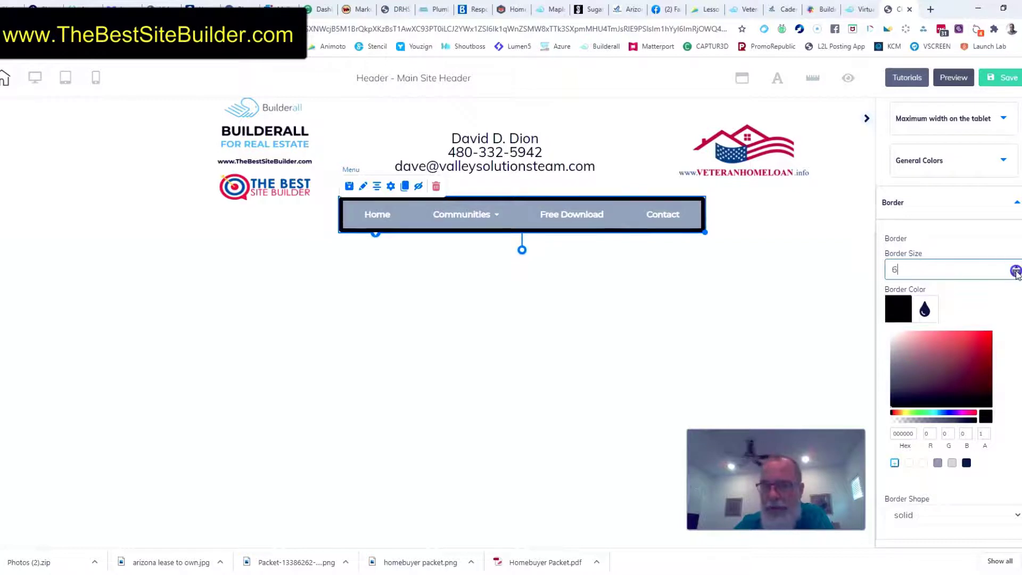
Reduce the navigation menu's border size until the border is removed
click(1017, 273)
click(1017, 274)
click(1016, 274)
click(1017, 273)
scroll(1018, 274, down, 2)
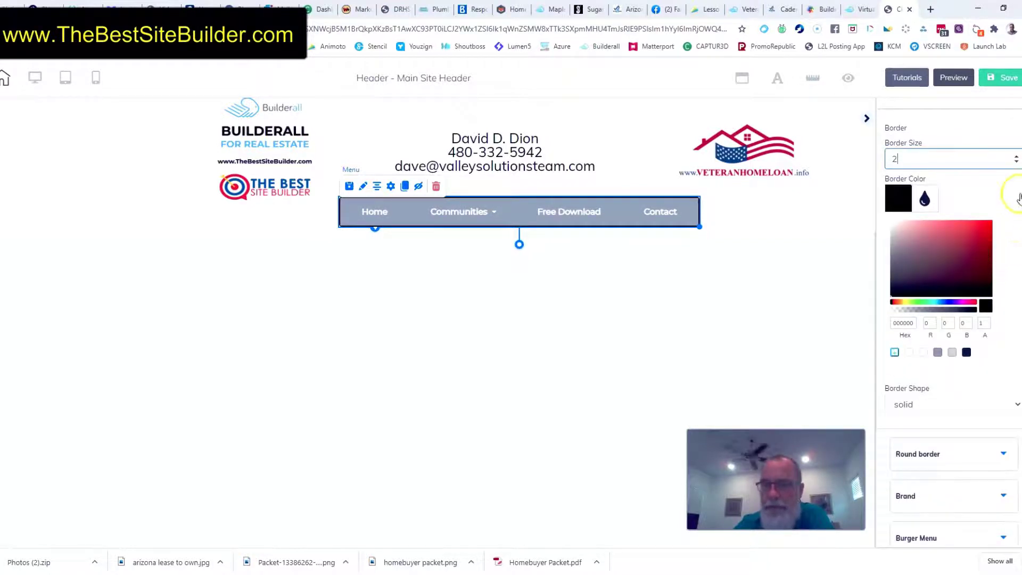
click(1016, 162)
click(1017, 163)
scroll(1009, 287, down, 3)
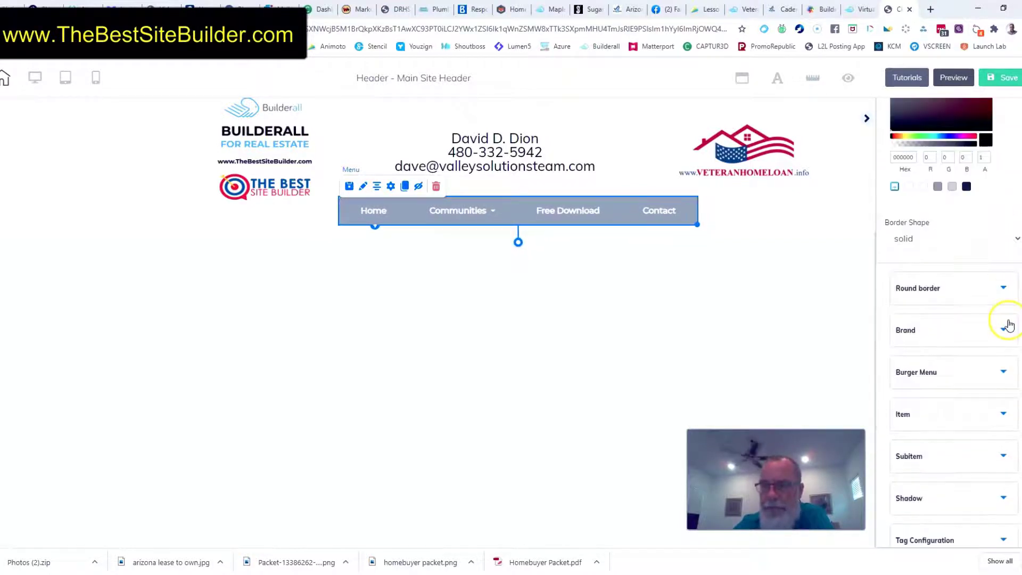
Round all four corners of the navigation menu's border to 25
click(1005, 289)
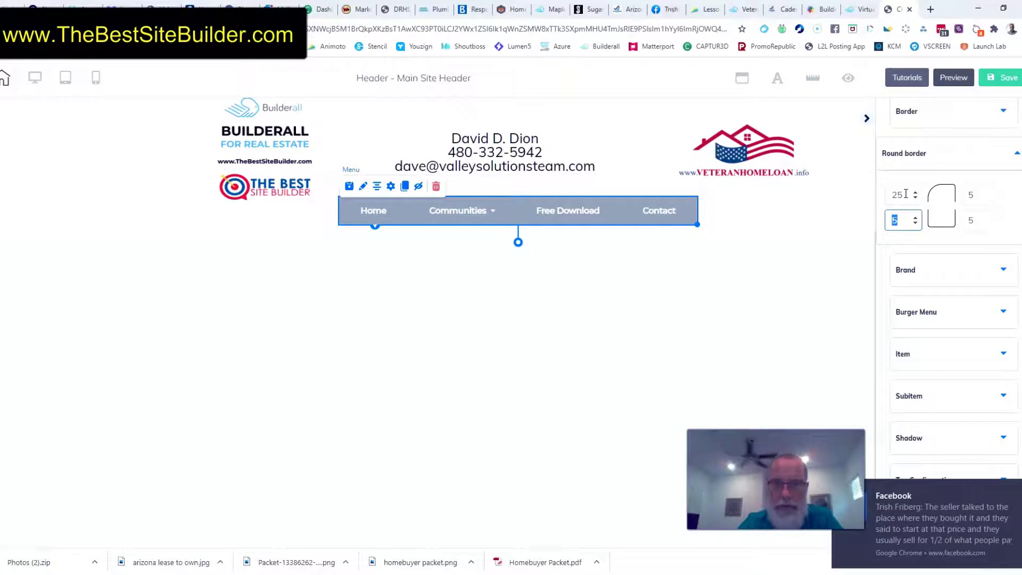
text(25)
key(Tab)
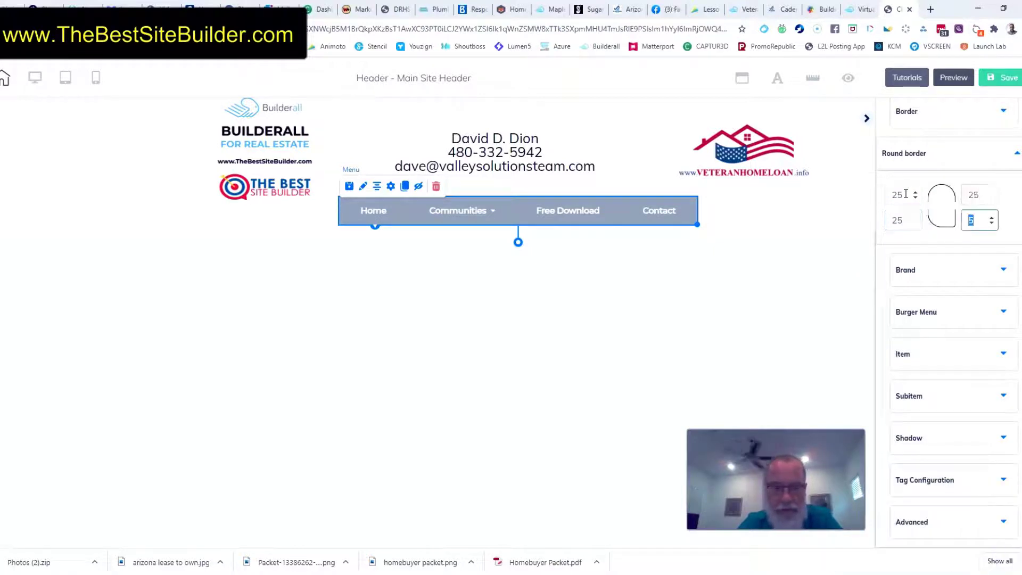
click(790, 232)
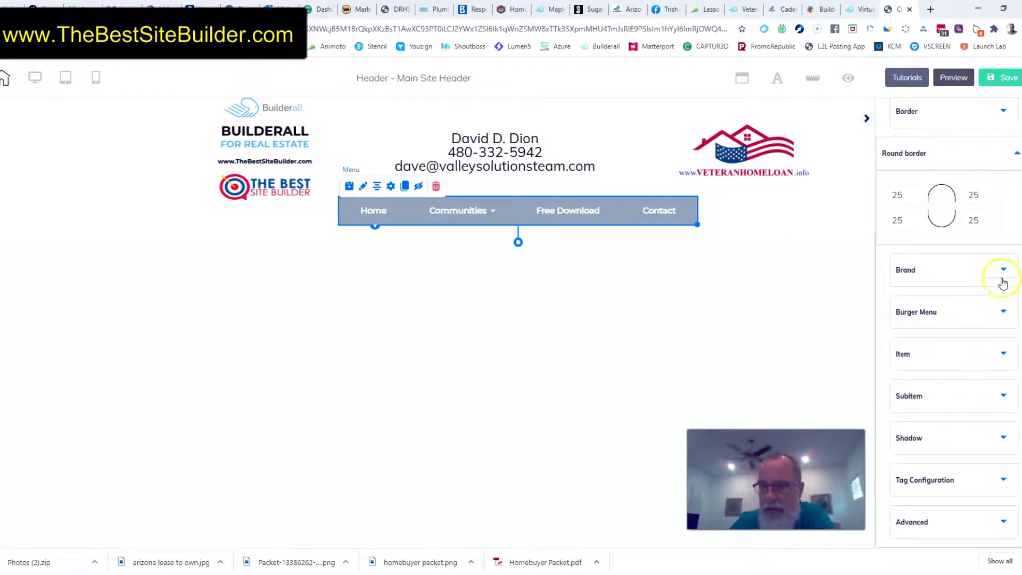
Set the burger menu position to Center
click(1004, 319)
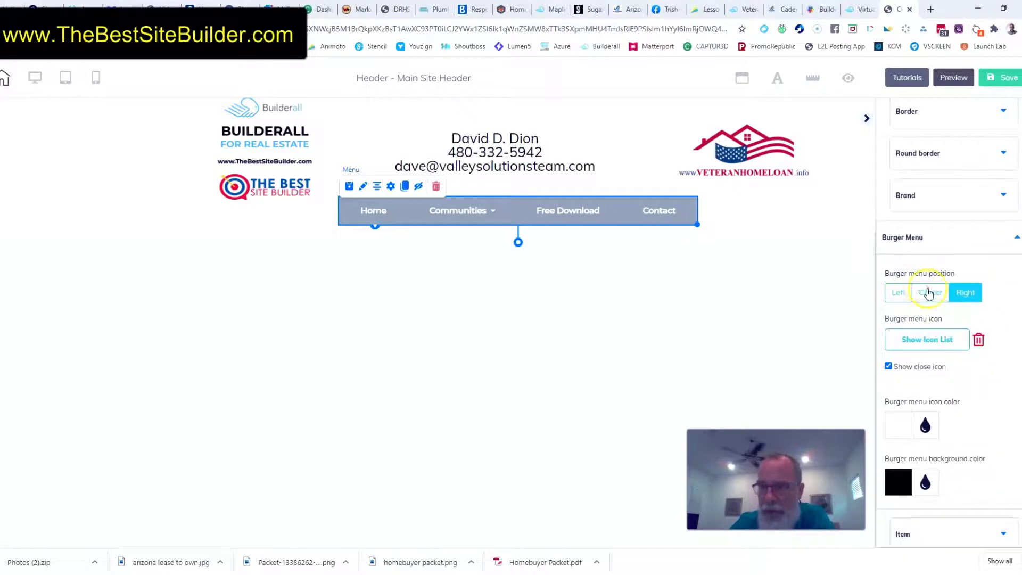
click(932, 294)
click(1015, 238)
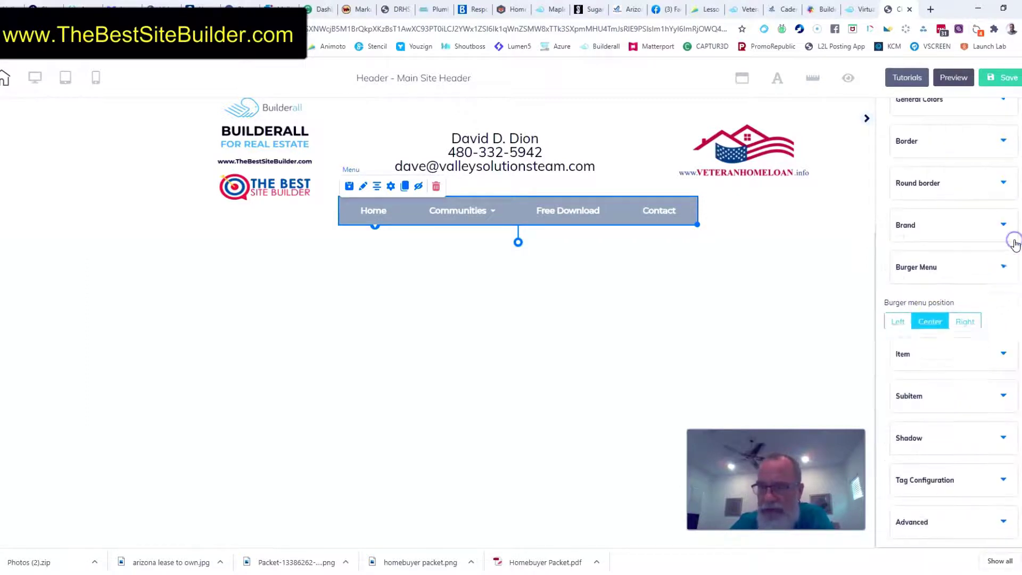
Set the spacing between the menu items to 37 and shift the menu back toward the middle of the header
click(1006, 351)
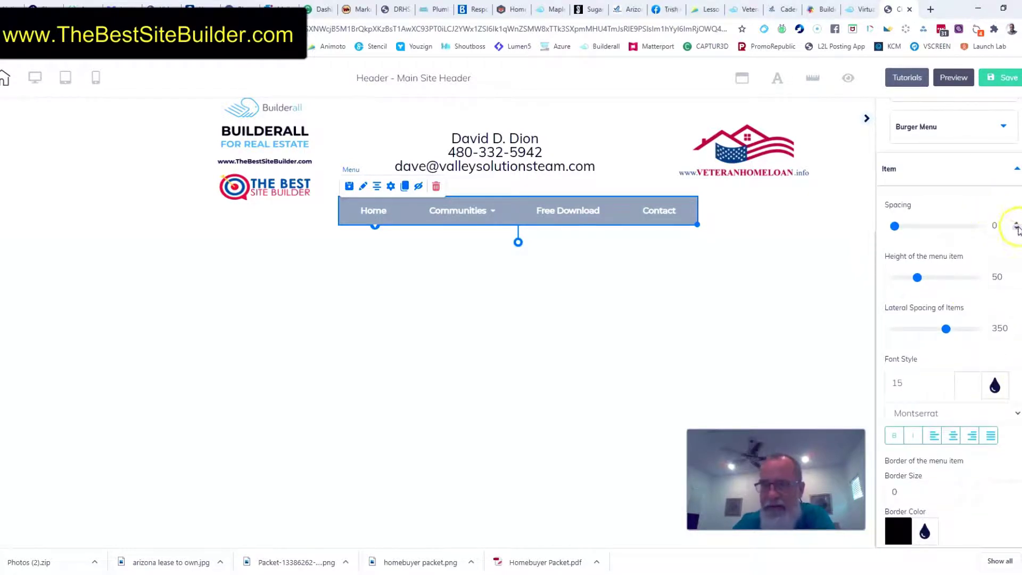
click(1016, 222)
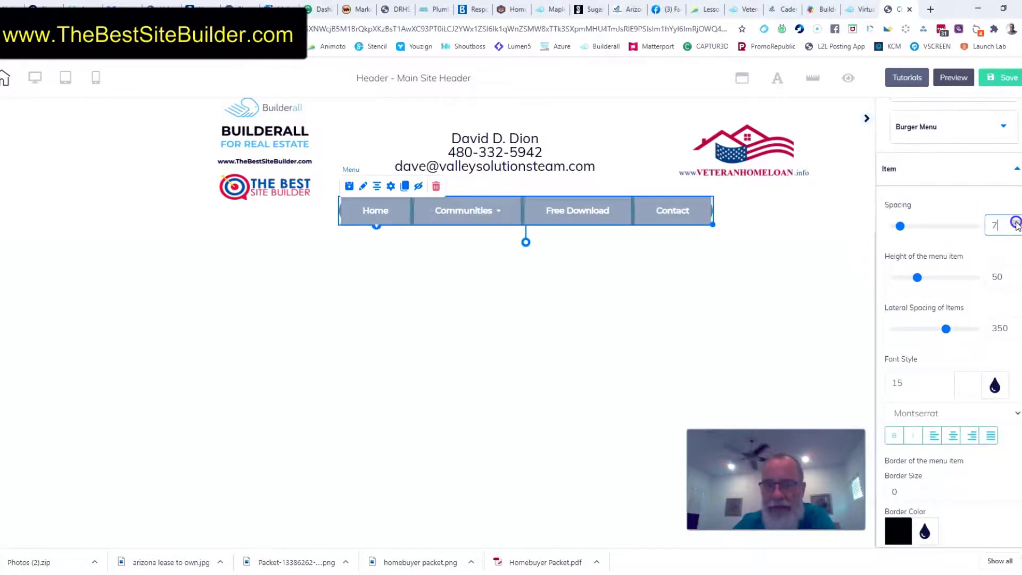
click(1015, 221)
click(1015, 221)
click(1015, 221)
click(1015, 222)
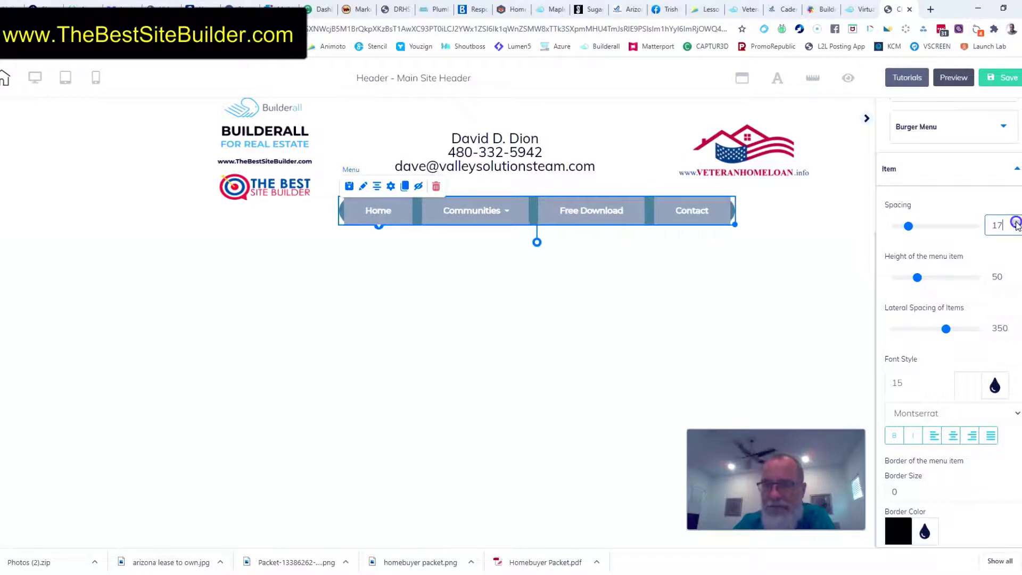
click(1014, 221)
click(1015, 221)
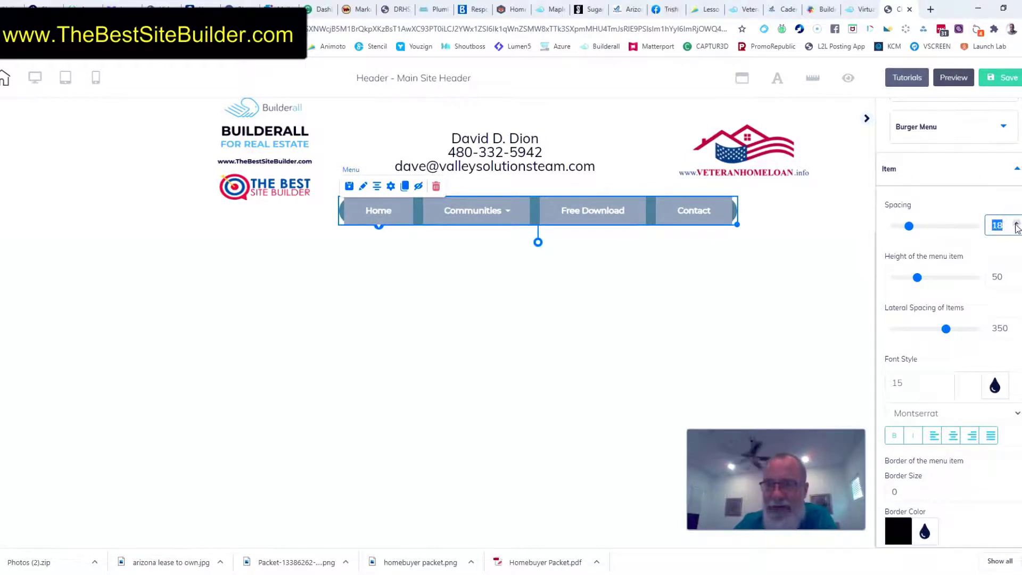
click(1016, 223)
click(1016, 224)
click(1016, 223)
click(1015, 224)
click(1016, 224)
click(1016, 224)
click(1016, 224)
click(1016, 224)
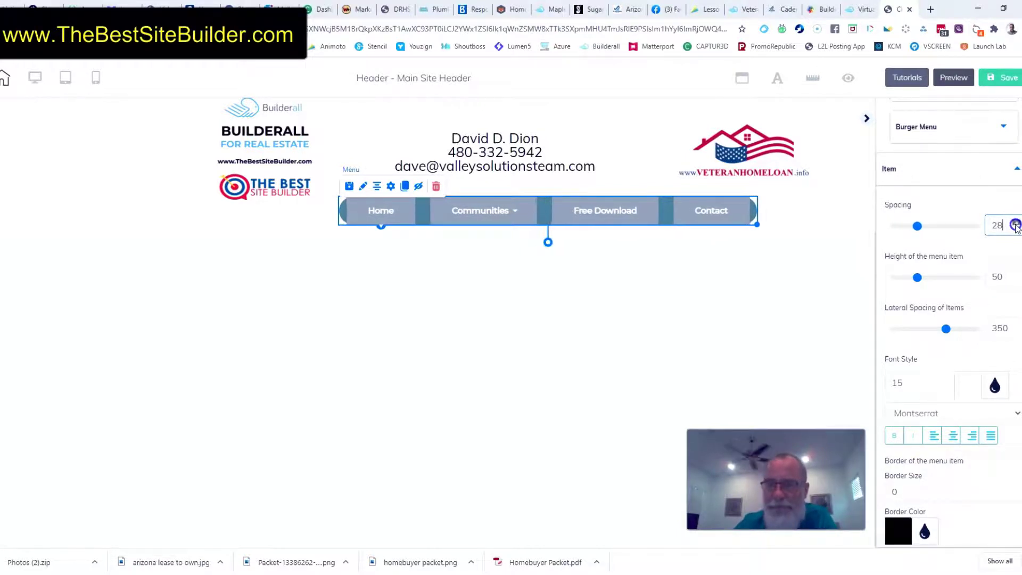
click(1016, 223)
click(1016, 224)
click(1016, 223)
click(1016, 223)
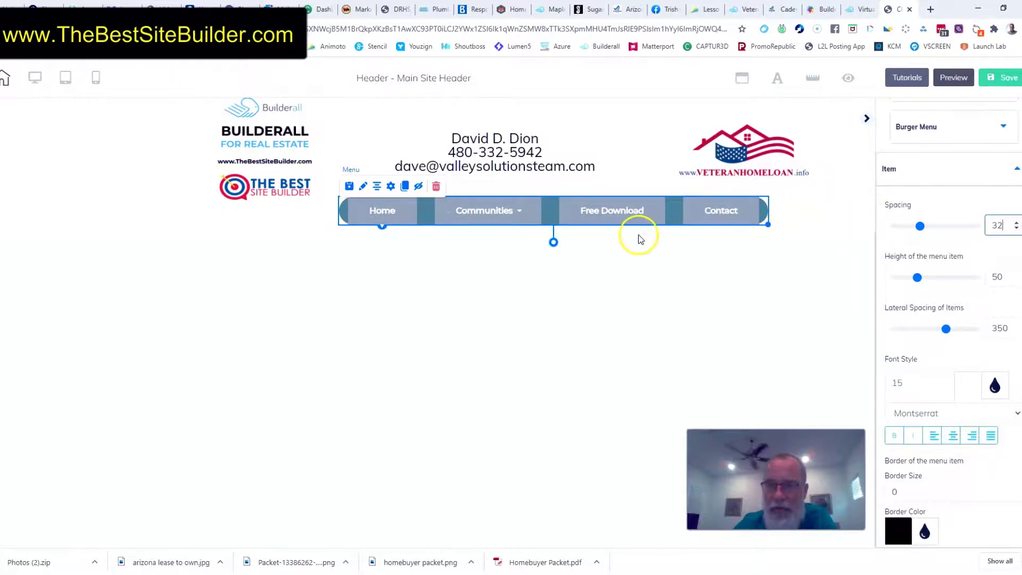
drag(638, 224, 624, 220)
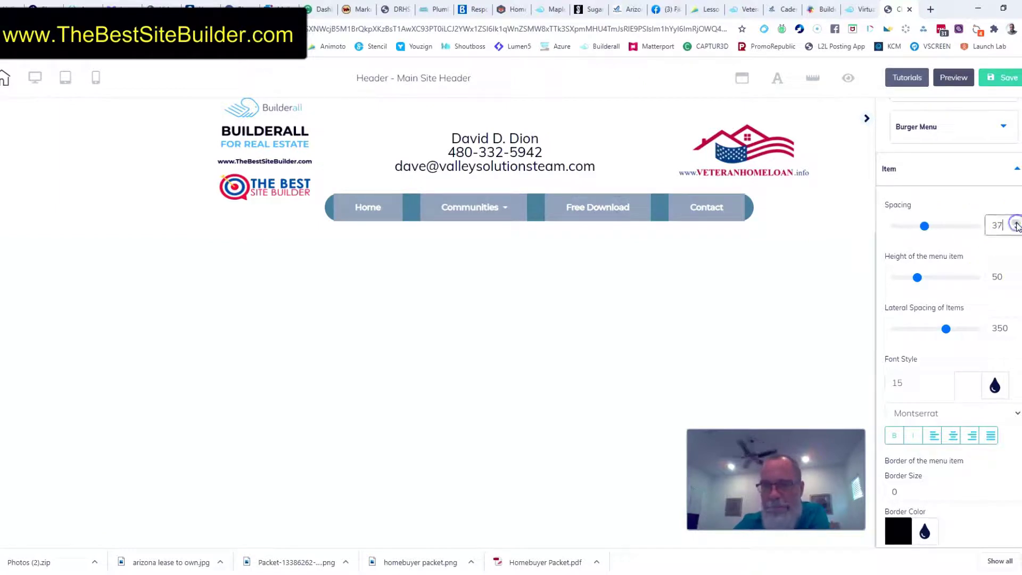
Set the height of the menu items to 56 and their lateral spacing to 338
click(920, 278)
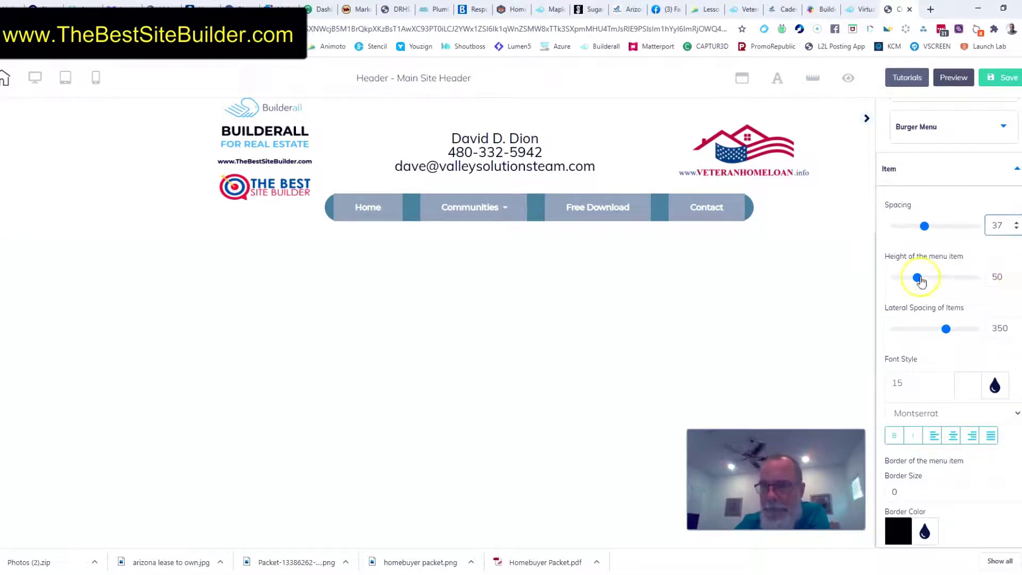
click(1016, 275)
click(1016, 275)
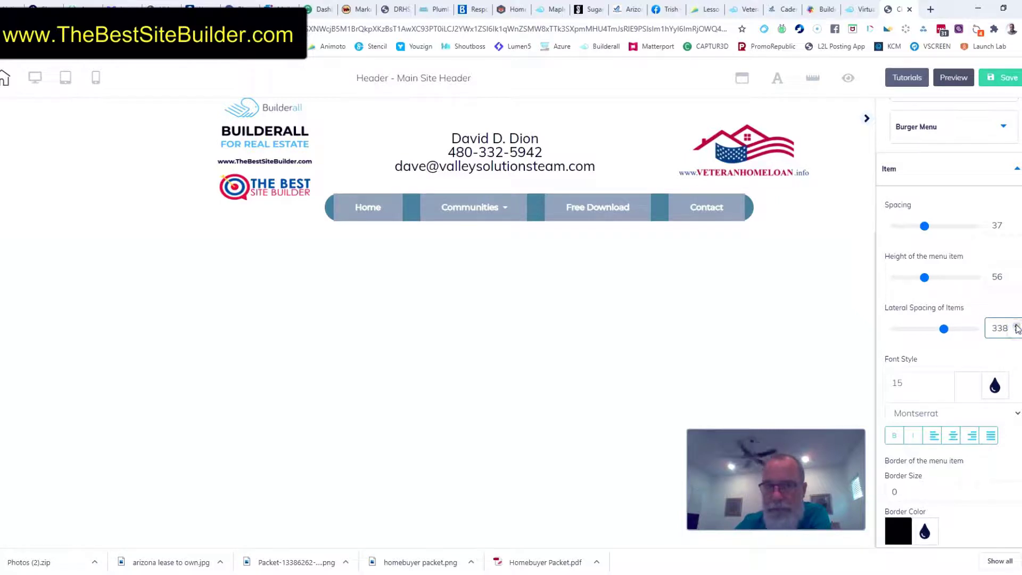
Give the menu items a solid blue background, RGB 58, 97, 136, with an opacity of 0.65
scroll(1001, 320, down, 9)
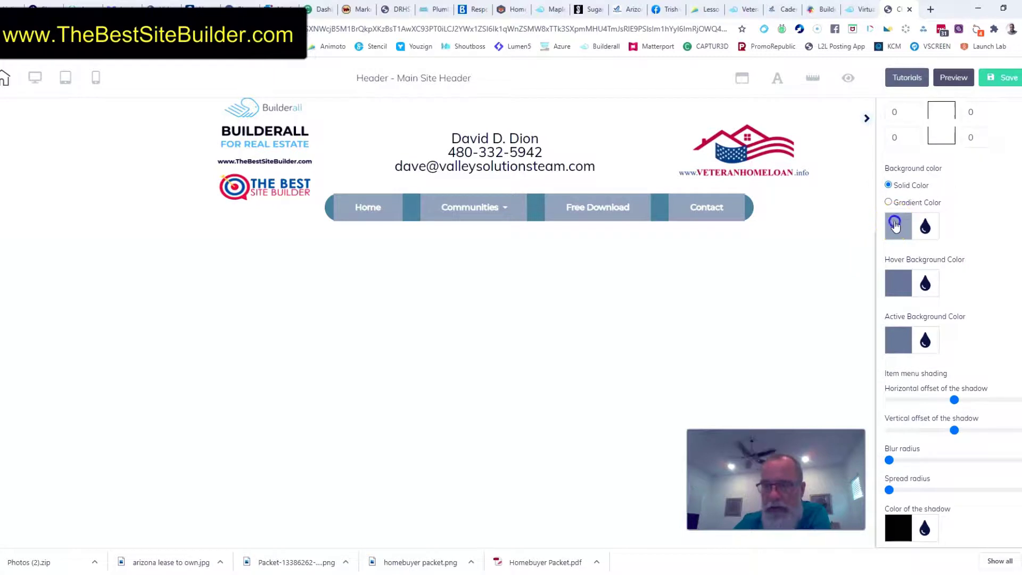
click(895, 224)
drag(897, 257, 963, 297)
click(959, 359)
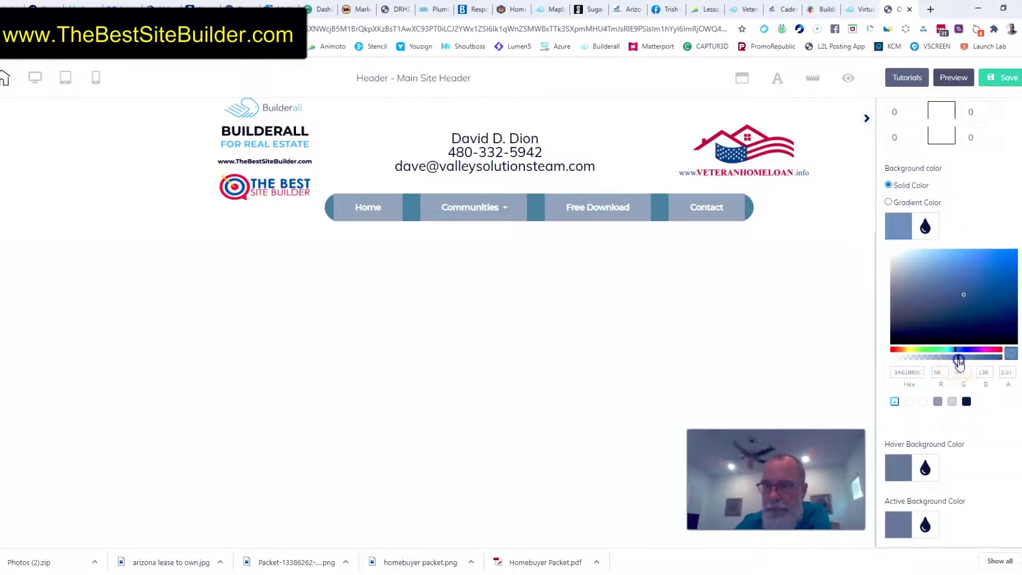
Examine the items' hover color and shading options, the subitem style settings and the Communities dropdown
click(897, 468)
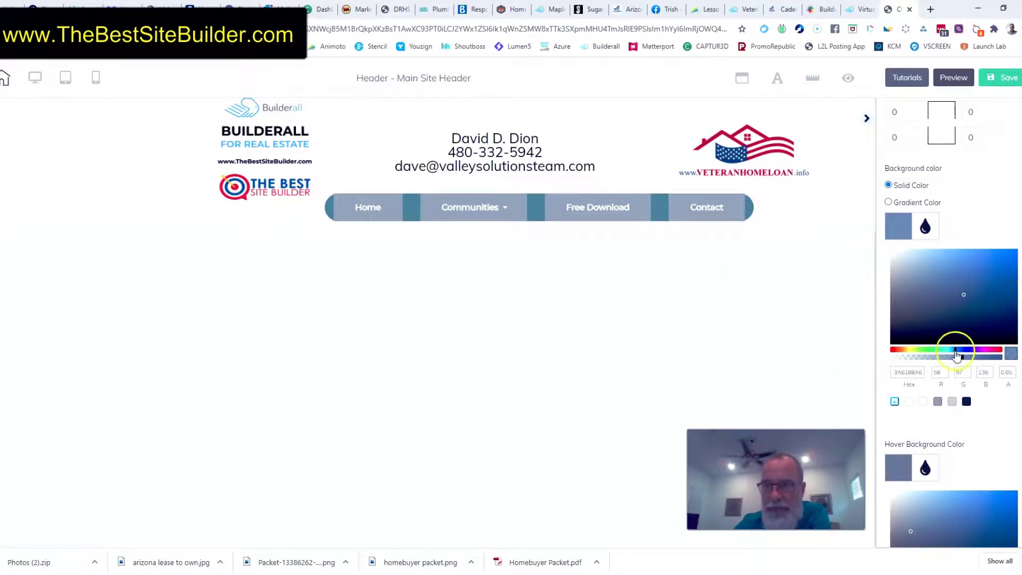
scroll(1001, 383, down, 9)
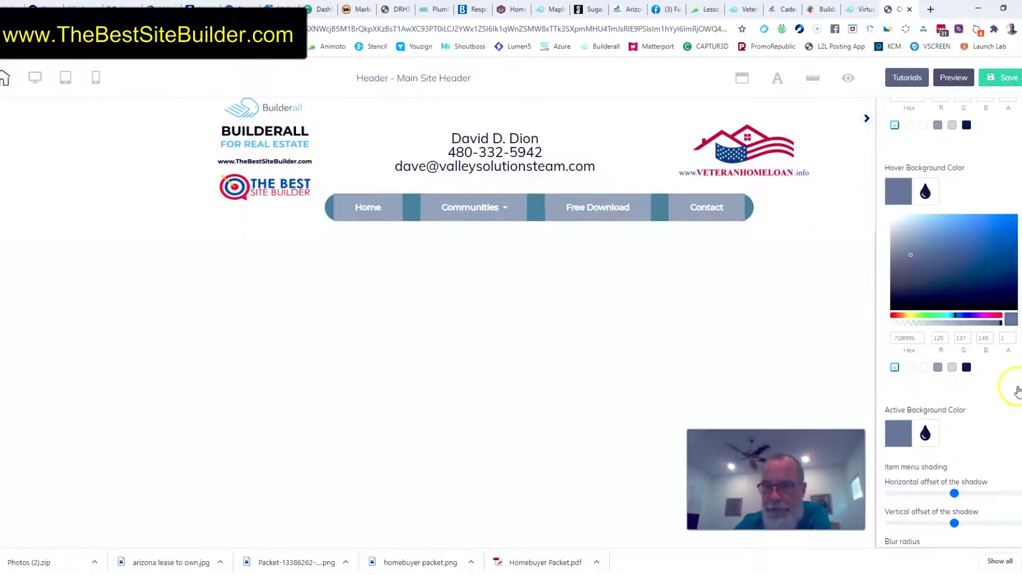
scroll(967, 287, down, 2)
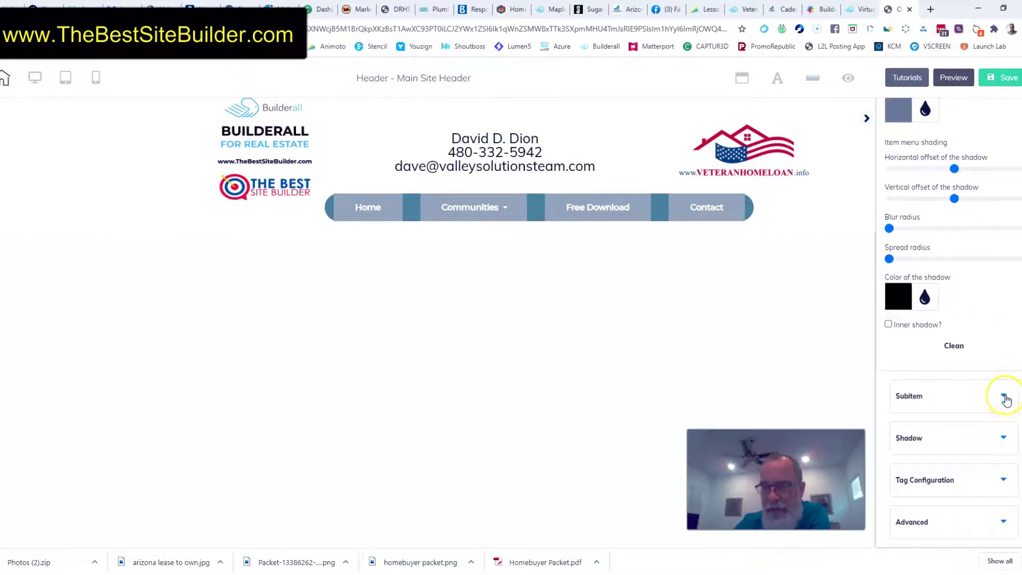
click(1006, 399)
scroll(1004, 395, down, 1)
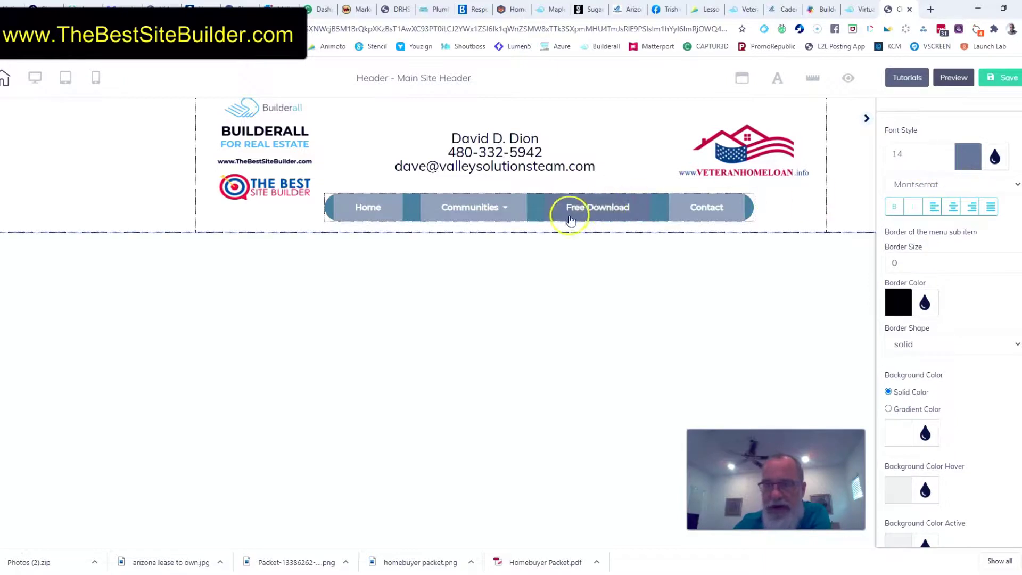
mouse_move(479, 205)
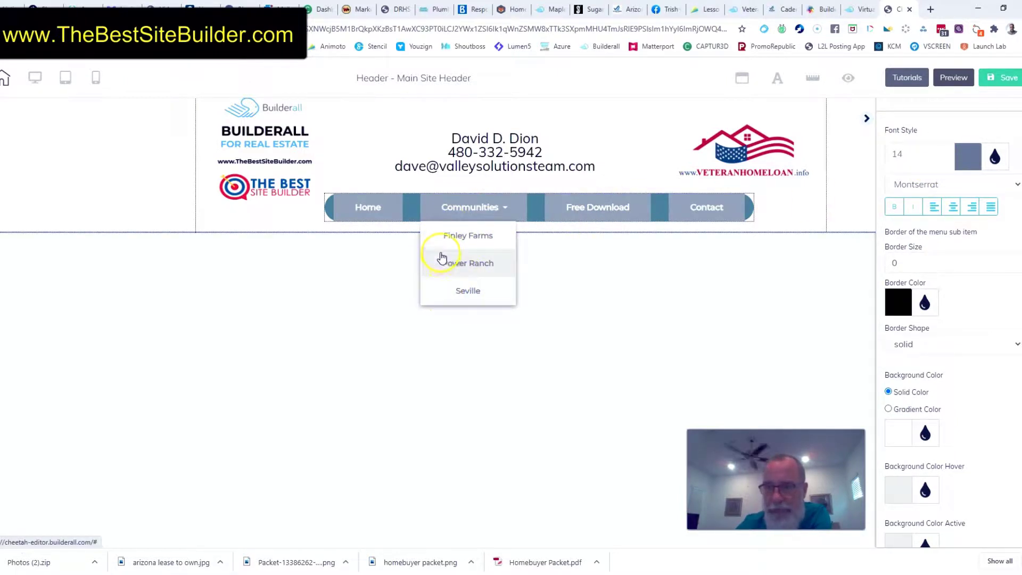
Try a solid red background color for the submenu items and check it on the Communities dropdown
click(899, 431)
click(978, 480)
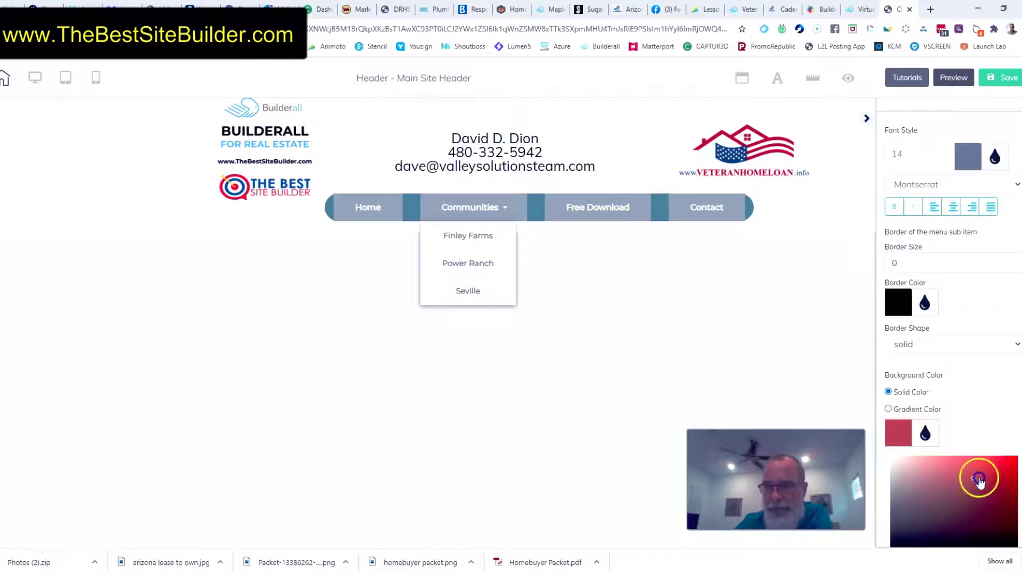
drag(980, 481, 1017, 462)
click(459, 207)
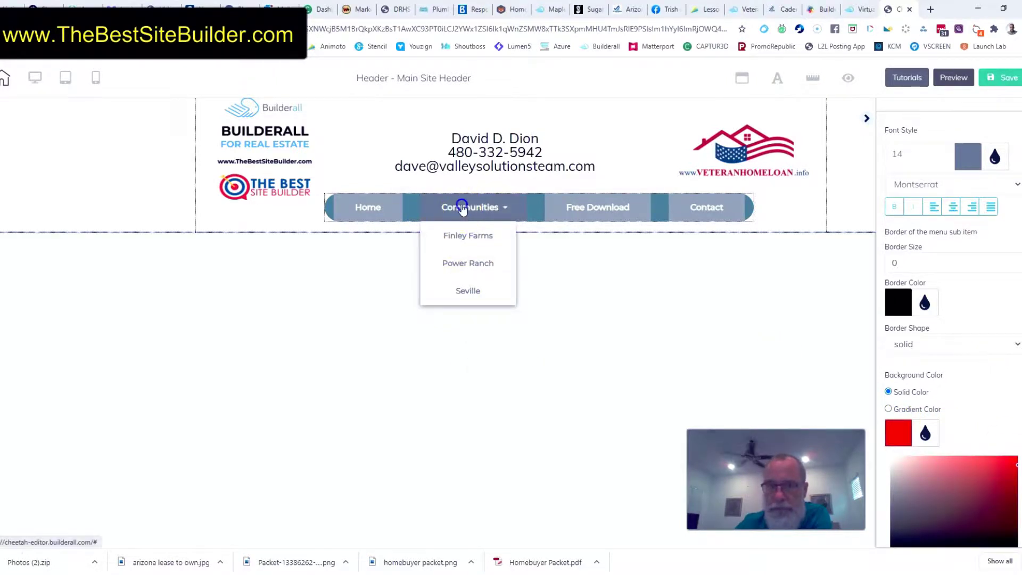
Examine the menu's remaining subitem color options and its Shadow and Advanced settings
scroll(977, 345, down, 4)
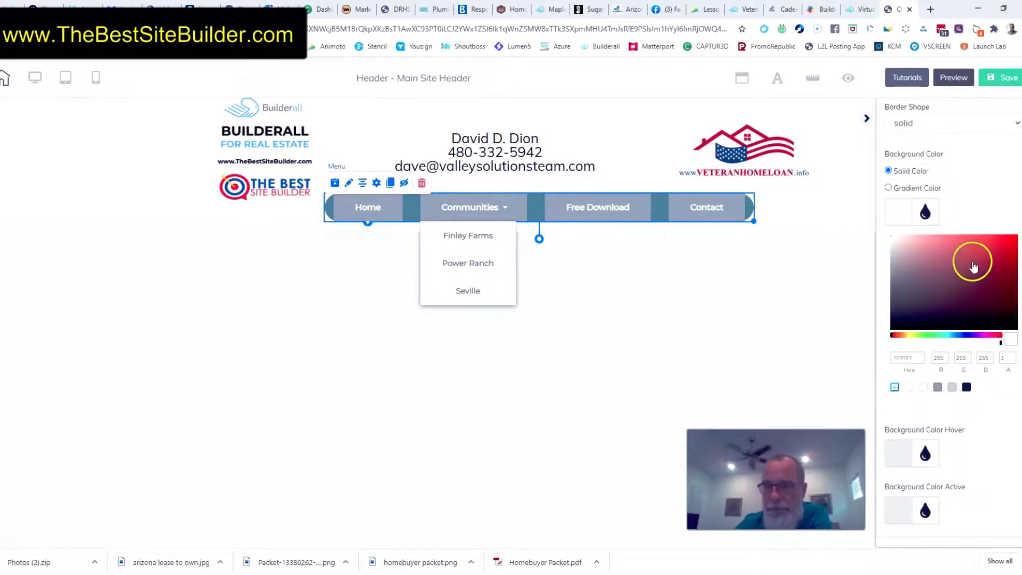
scroll(983, 415, down, 2)
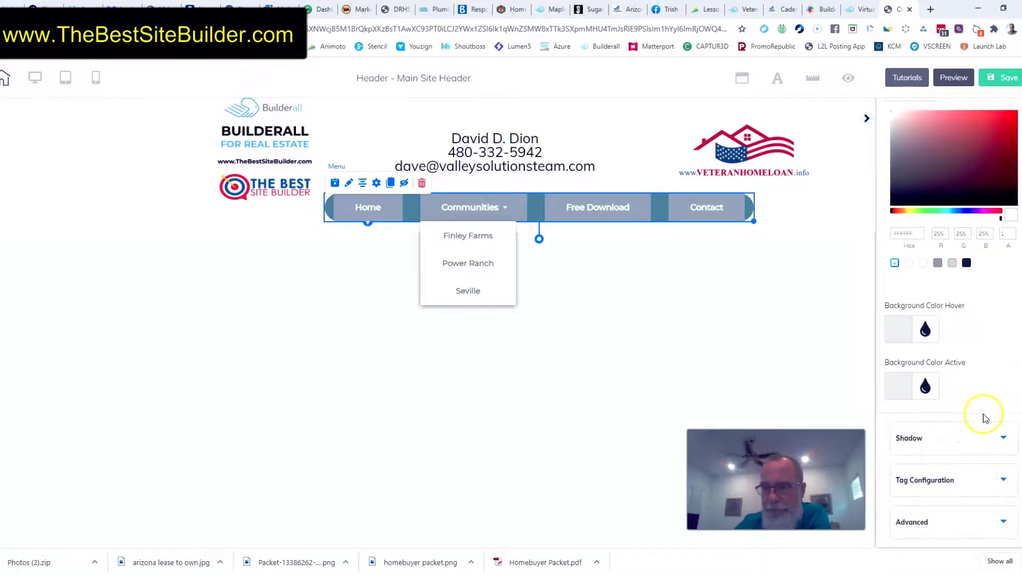
click(1001, 436)
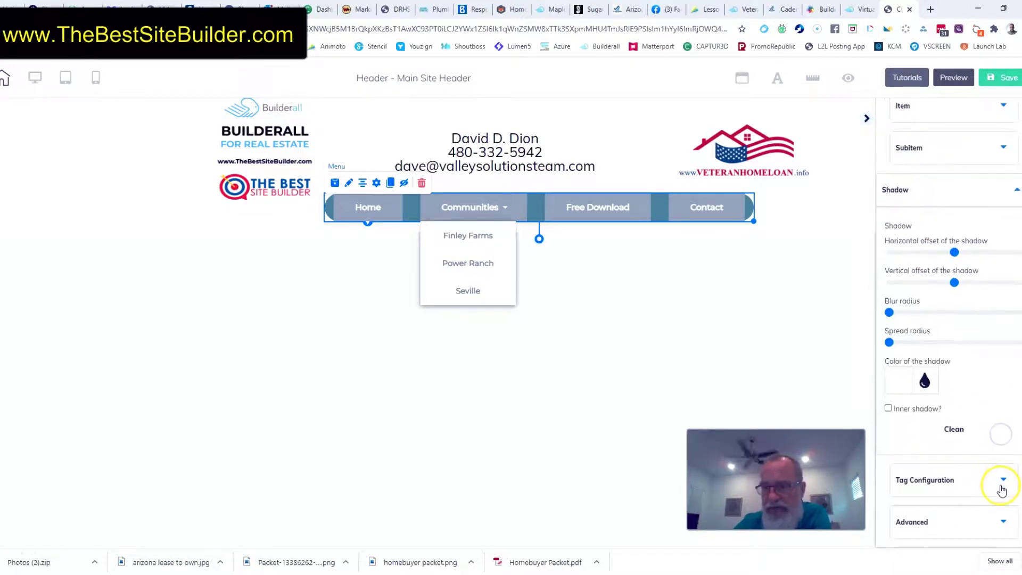
click(1005, 522)
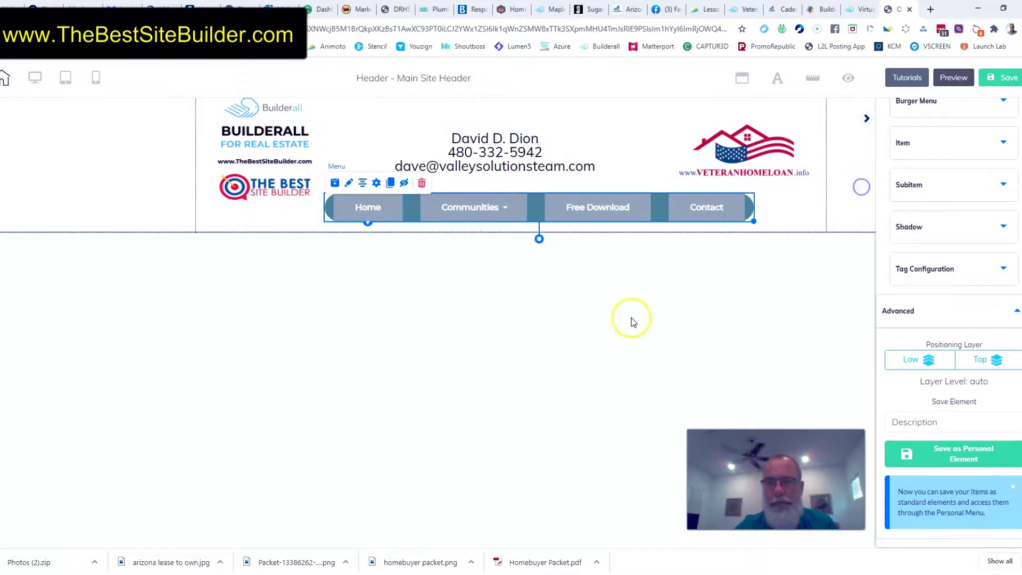
click(695, 267)
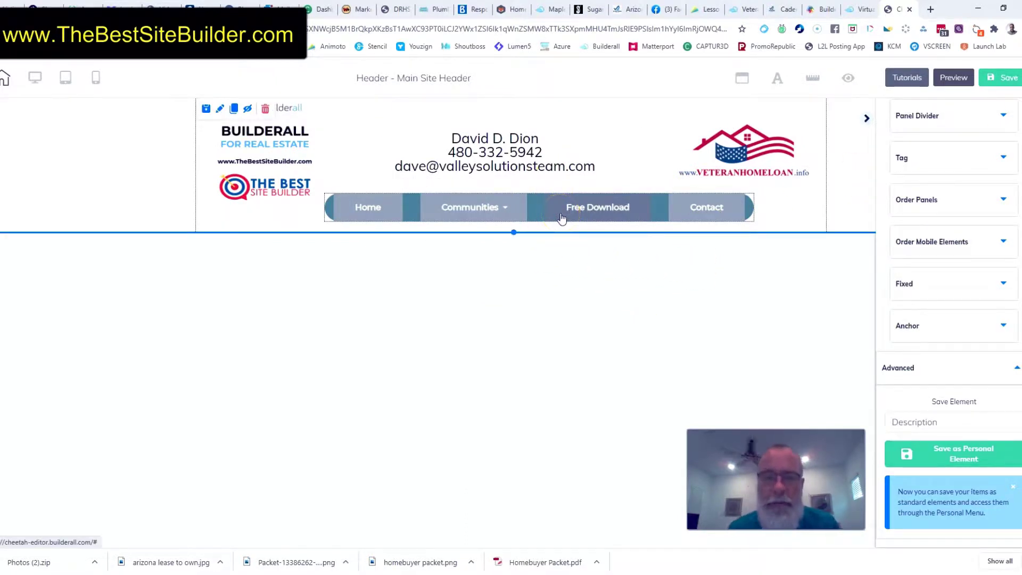
Review the header menu's item list without changing it, and look through the menu's settings sections
click(413, 218)
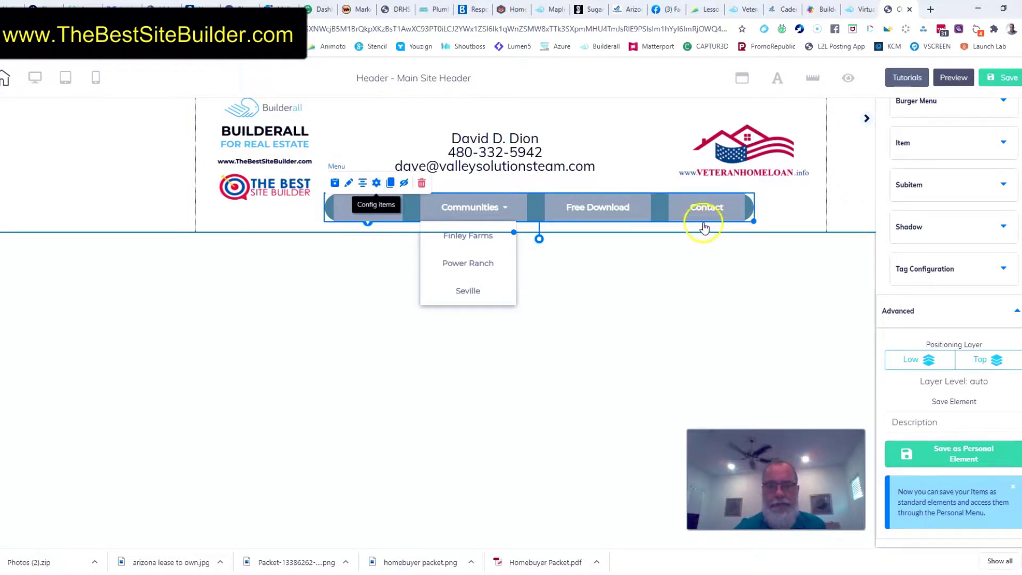
click(377, 183)
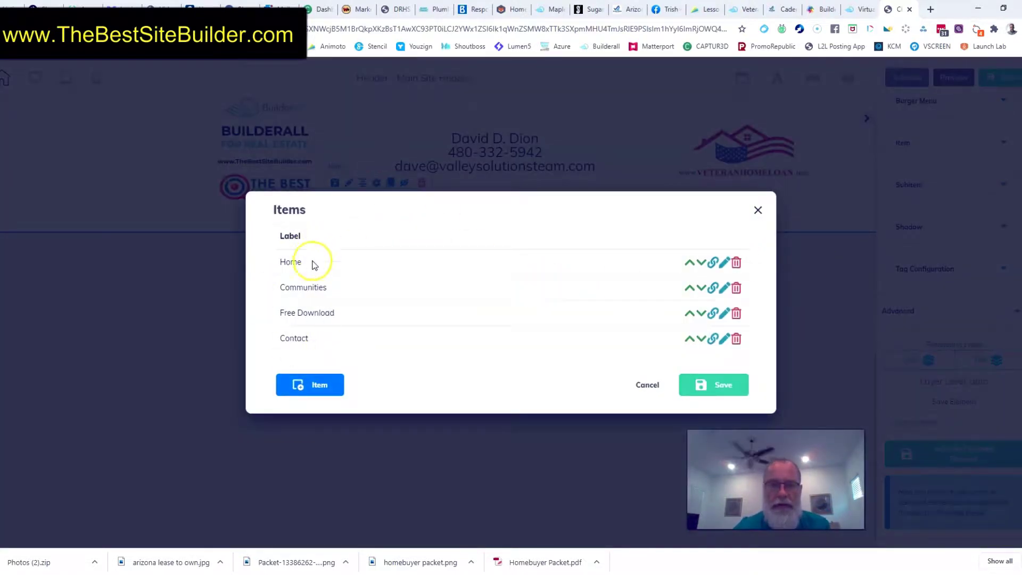
click(758, 210)
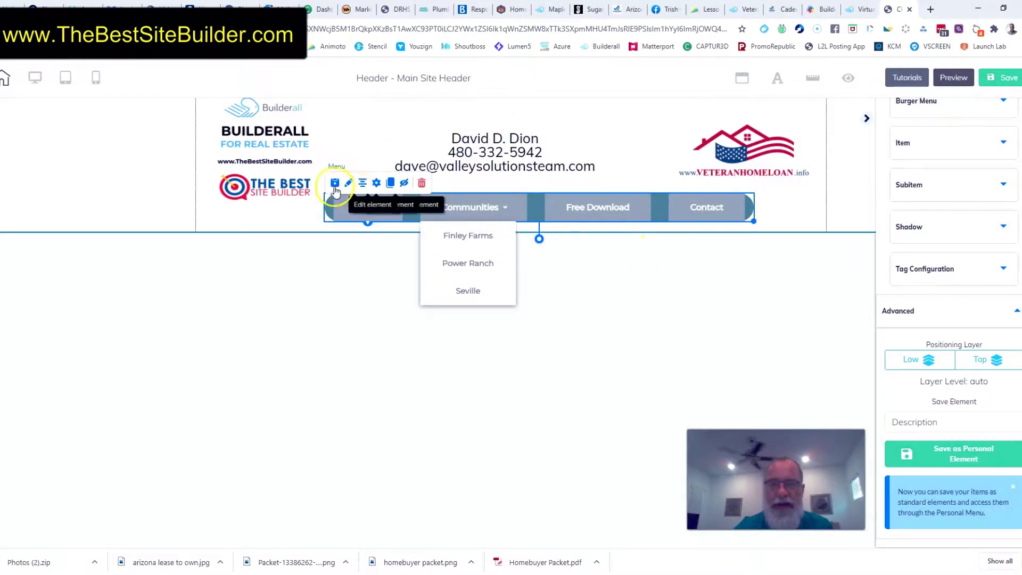
click(348, 187)
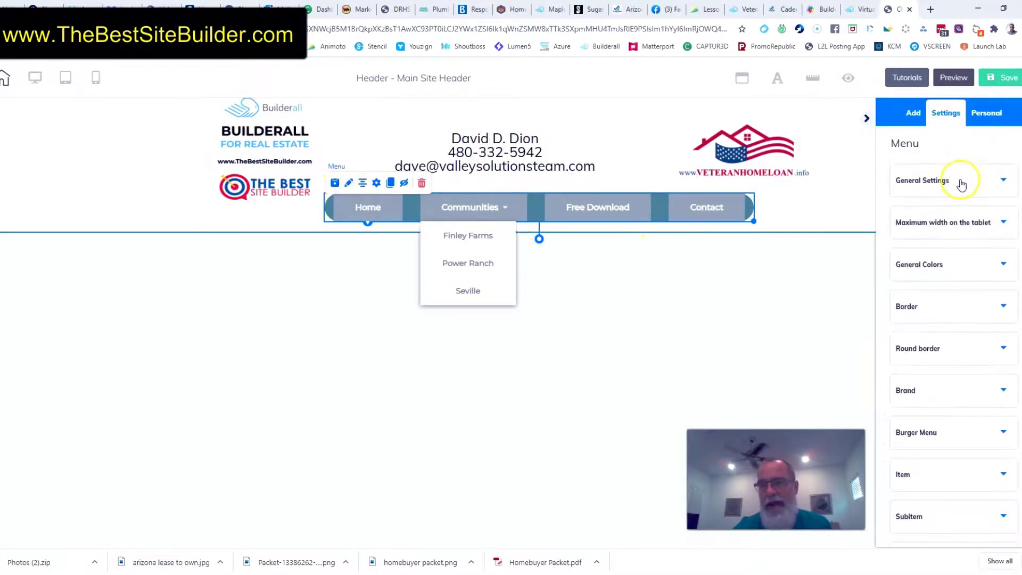
scroll(985, 339, down, 5)
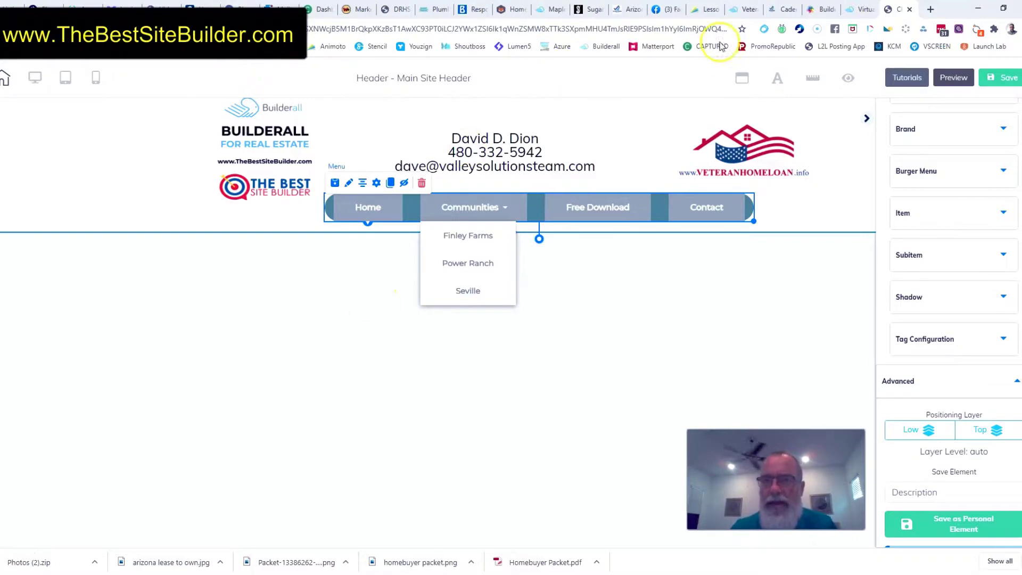
Switch to the Cadence at Gateway website and examine its header menu and home page content
click(781, 11)
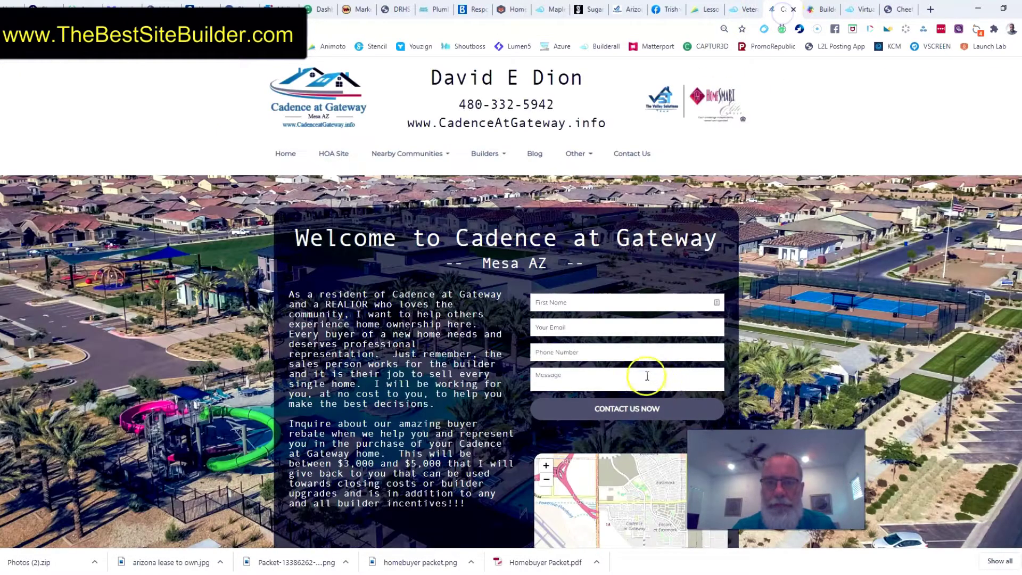
scroll(784, 339, down, 8)
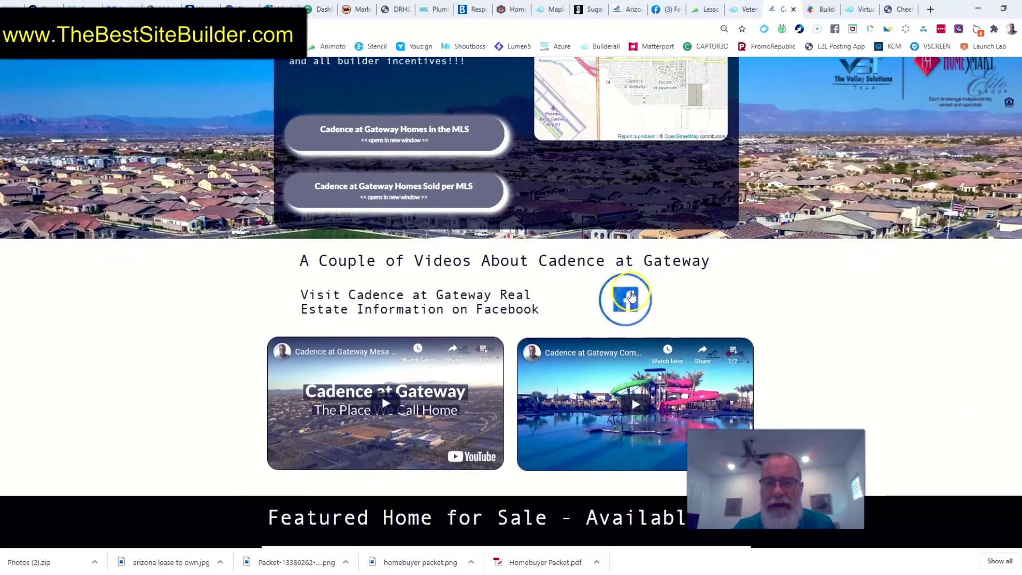